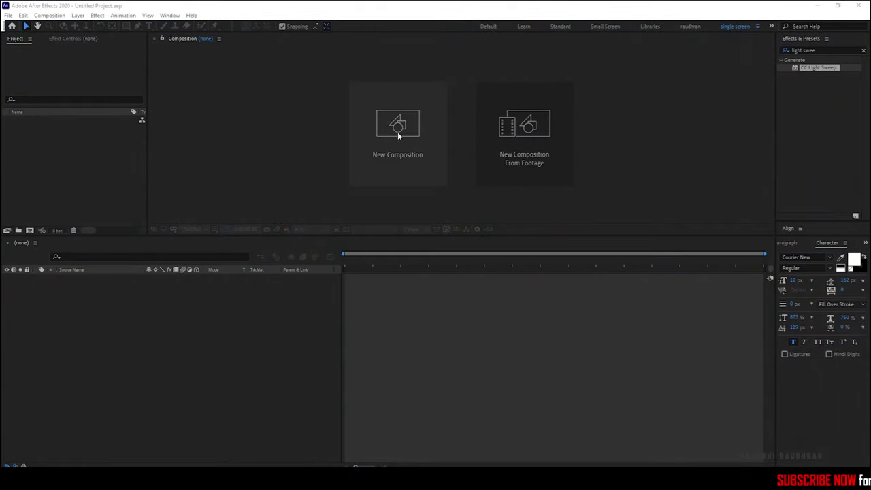
- Create a 10-second 1920×1080 composition '3d logo reveal' and import adobe-after-effects-logo-0.png
left_click(397, 132)
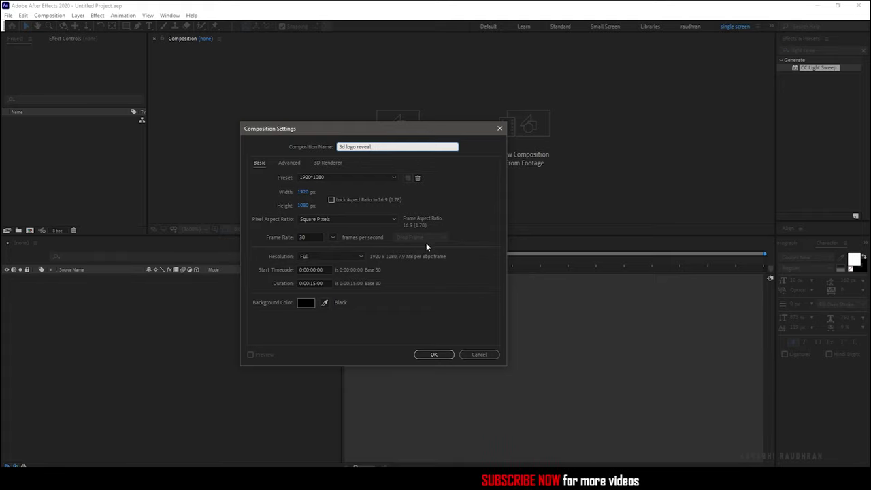
left_click(313, 283)
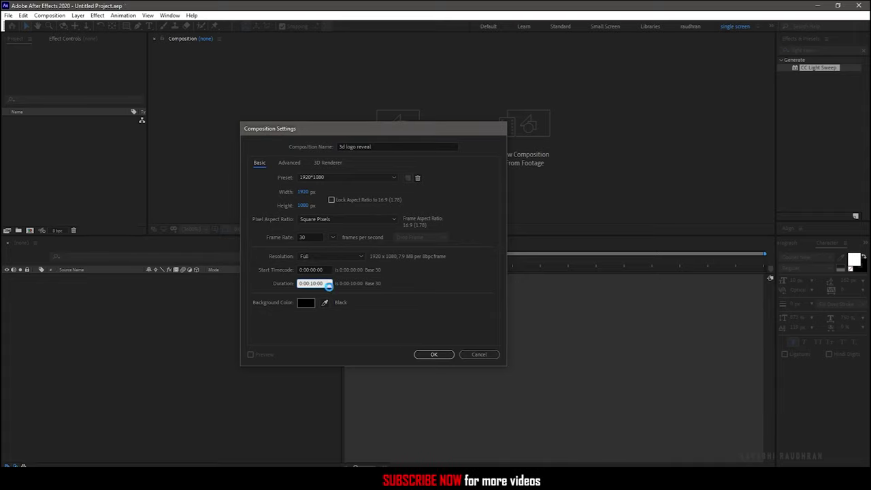
key("Return")
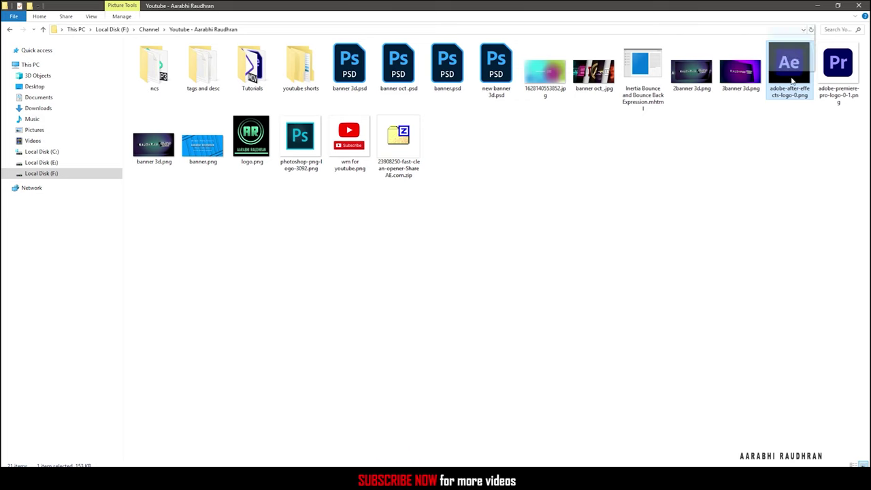
left_click_drag(788, 66, 85, 187)
- Add the Ae logo image to the composition and scale it to 15%
left_click(85, 183)
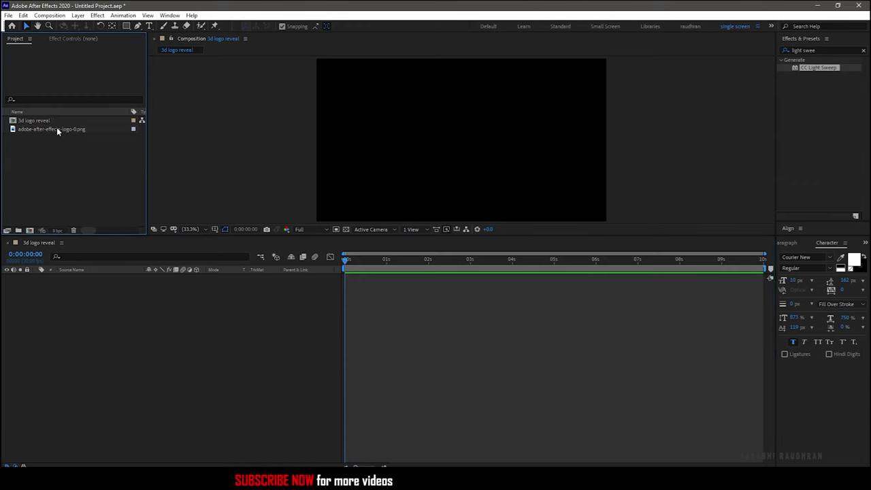
left_click_drag(57, 128, 124, 299)
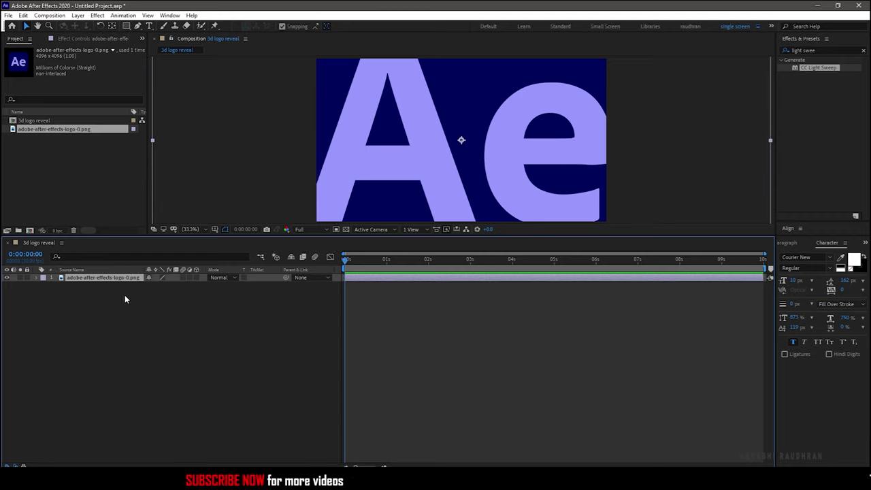
key("s")
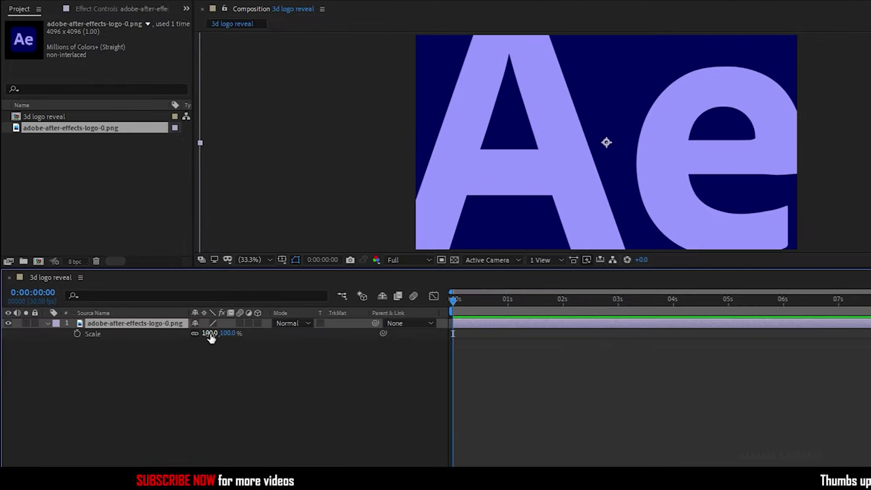
left_click_drag(211, 338, 160, 335)
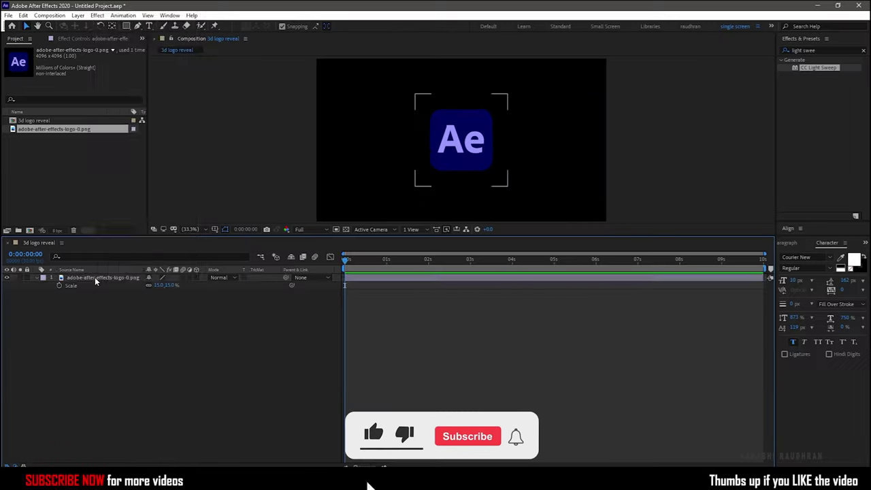
- Pre-compose the logo layer into a precomp named 'logo place holder'
right_click(134, 322)
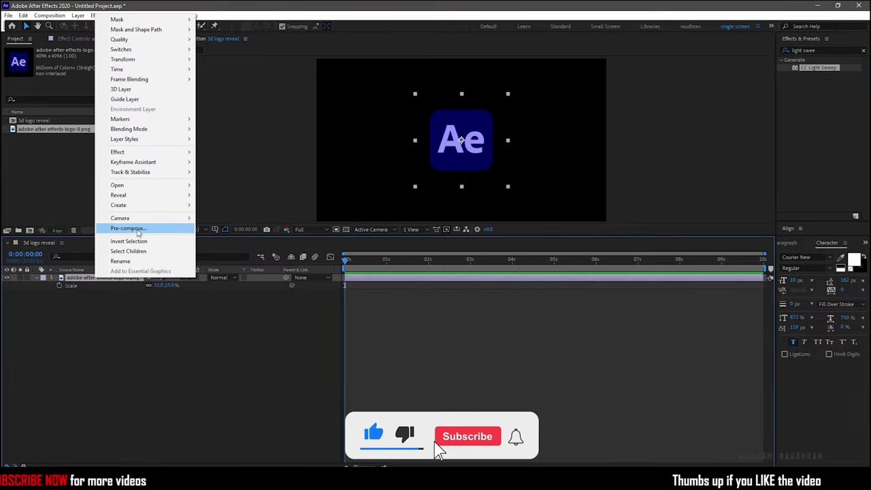
left_click(138, 233)
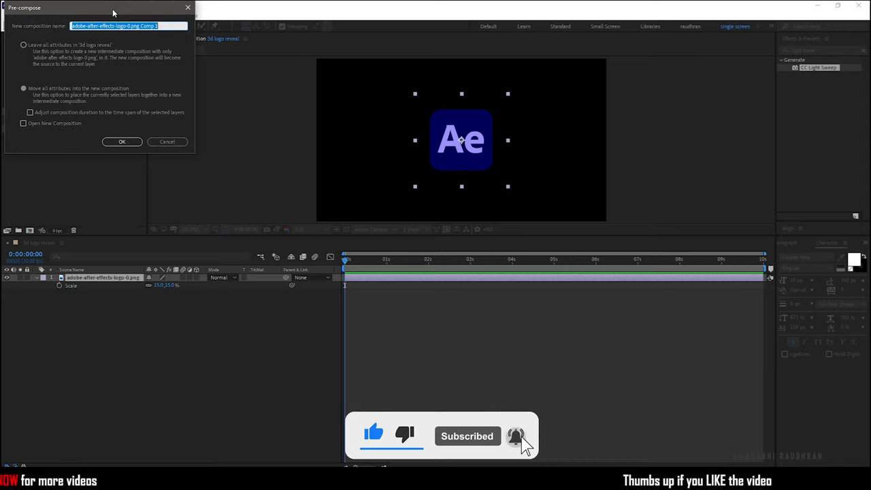
left_click_drag(113, 12, 439, 207)
key("BackSpace")
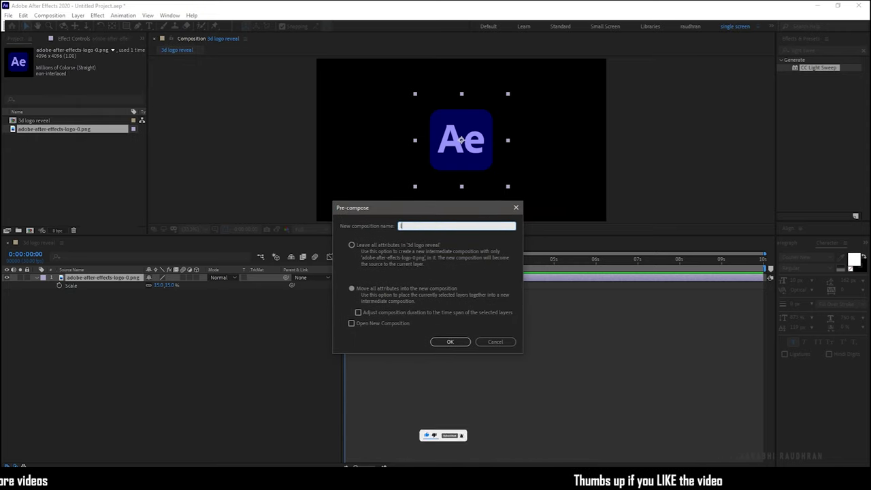
type("logo place holder")
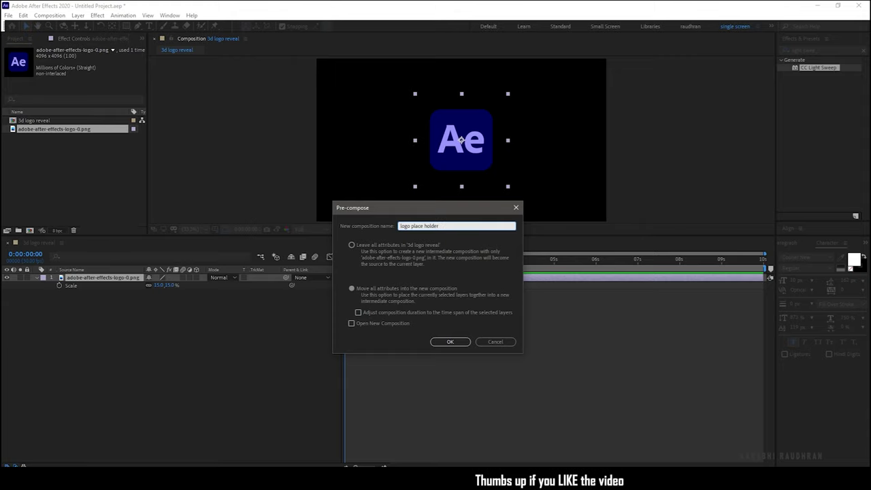
left_click(453, 342)
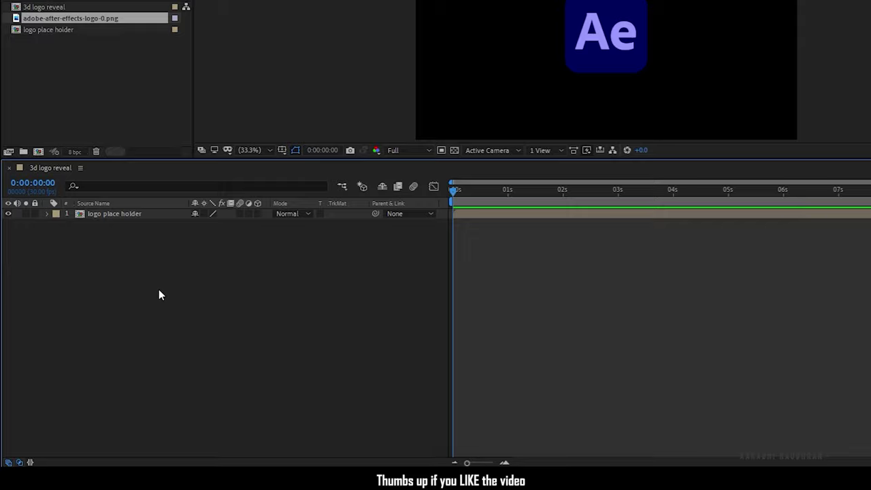
- Create a solid named 'bg' and place it below the logo layer
right_click(122, 334)
mouse_move(207, 296)
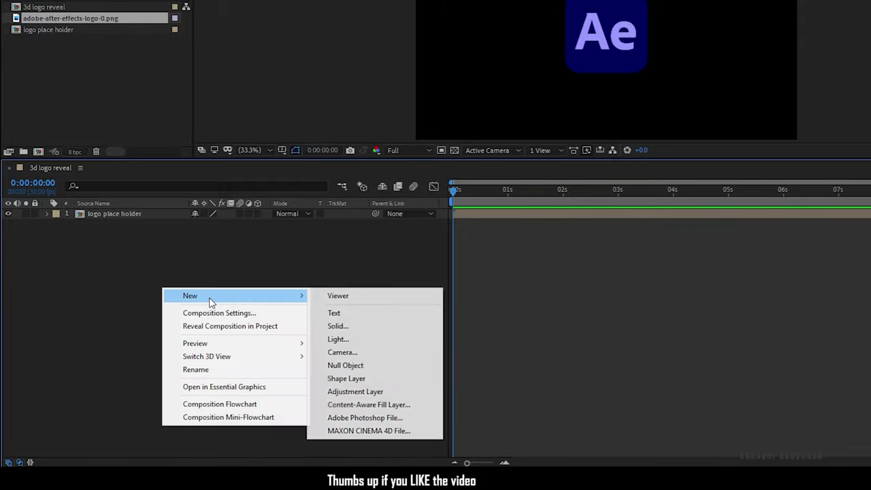
left_click(344, 328)
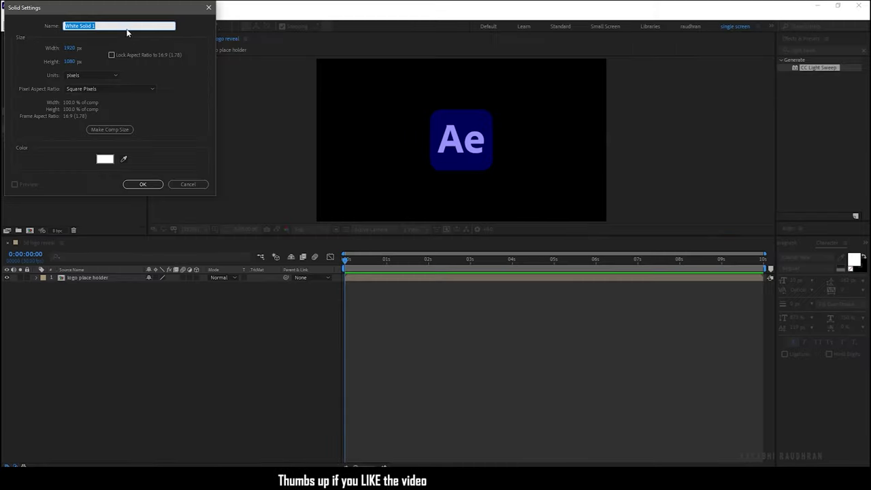
left_click_drag(120, 11, 432, 188)
type("bg")
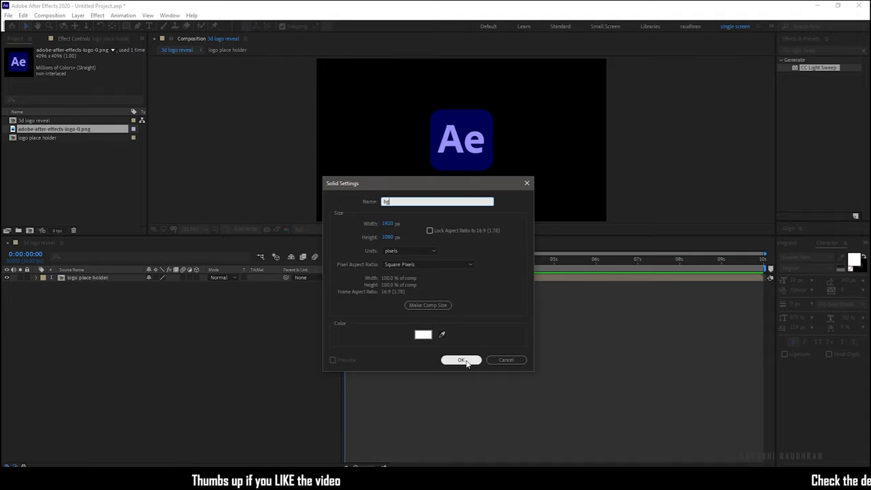
left_click(461, 359)
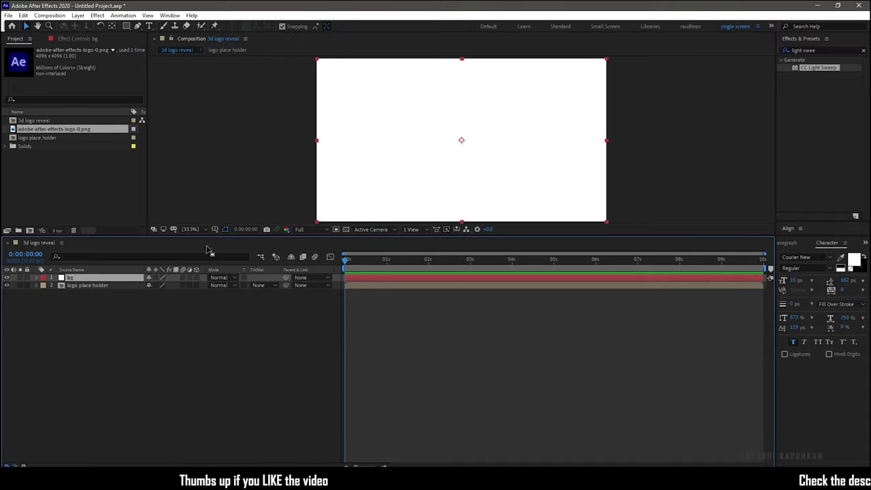
left_click_drag(129, 322, 139, 356)
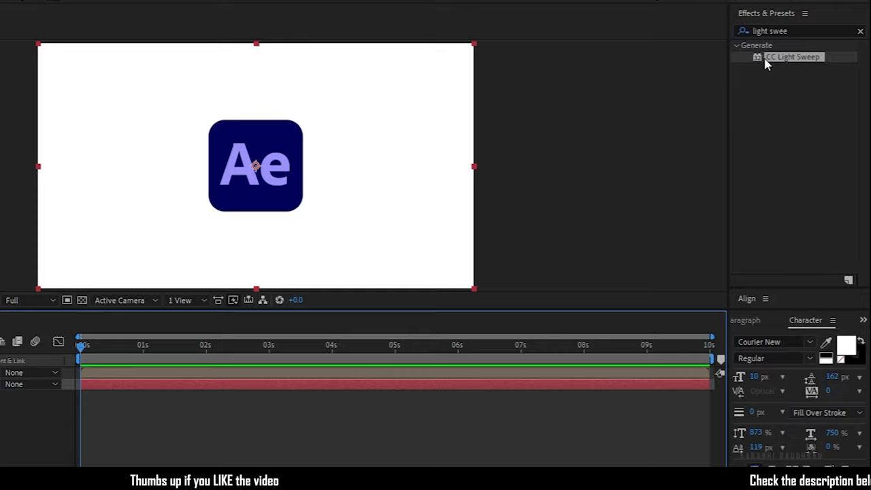
- Apply a Radial Gradient Ramp effect to the bg solid
double_click(776, 30)
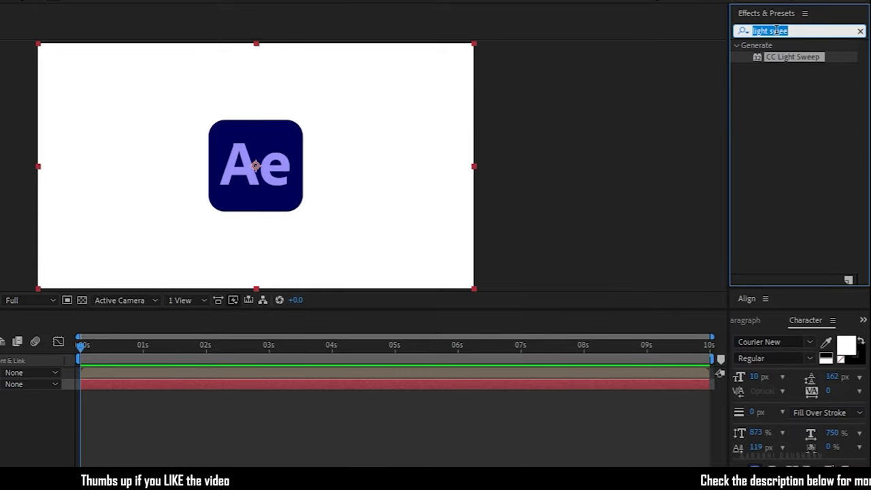
key("ctrl+a")
type("ramp")
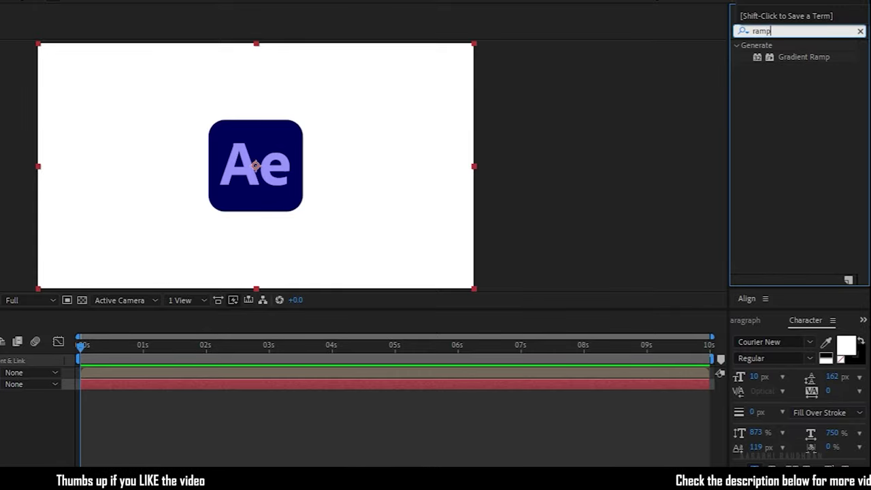
left_click(796, 58)
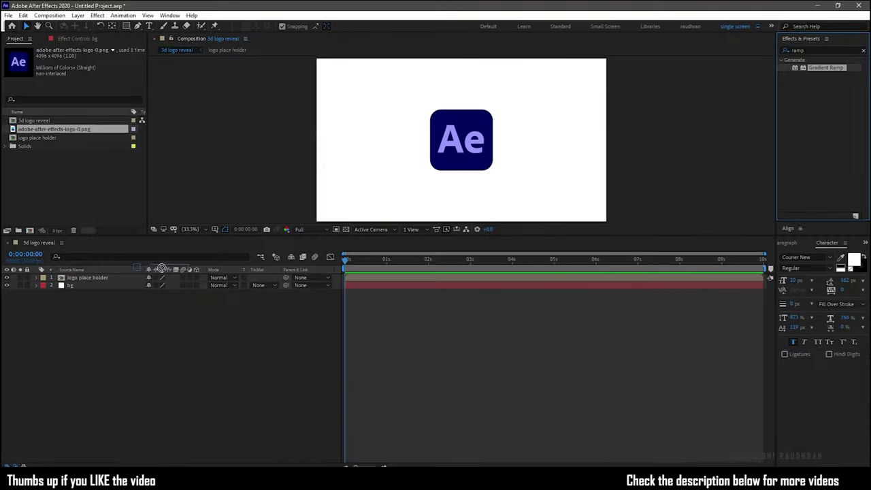
left_click_drag(161, 269, 127, 285)
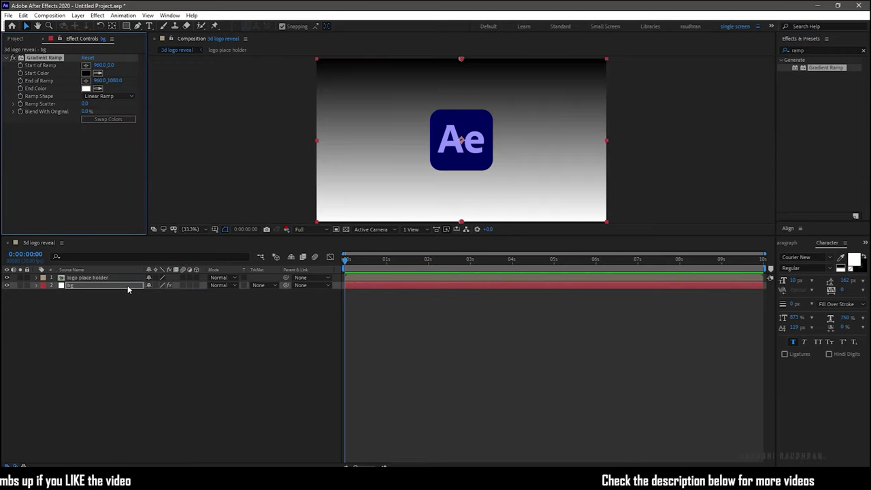
left_click(119, 84)
left_click(133, 110)
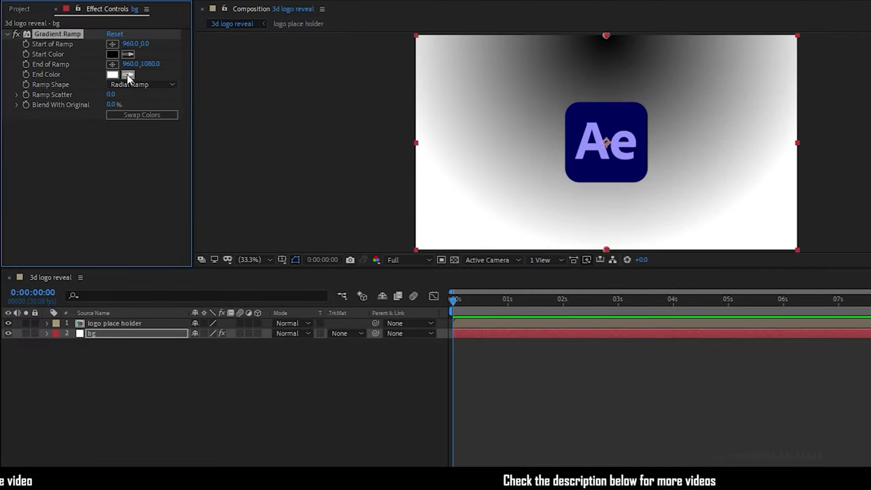
- Set the gradient to a white lower-centre fading to the logo's dark blue, widening its spread
left_click(128, 55)
left_click(626, 124)
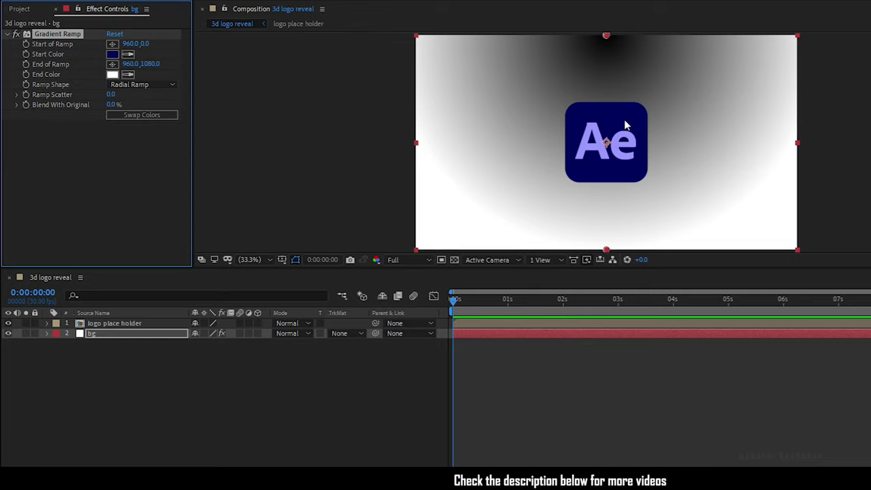
left_click(175, 116)
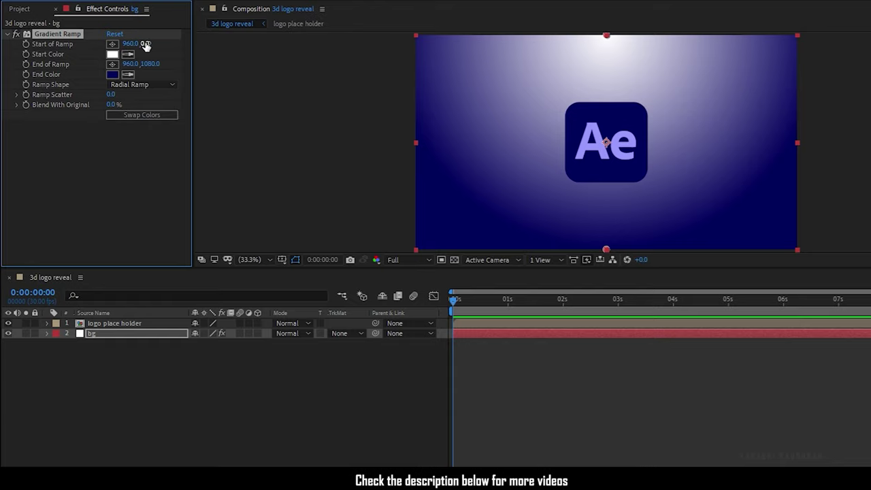
left_click_drag(142, 43, 676, 54)
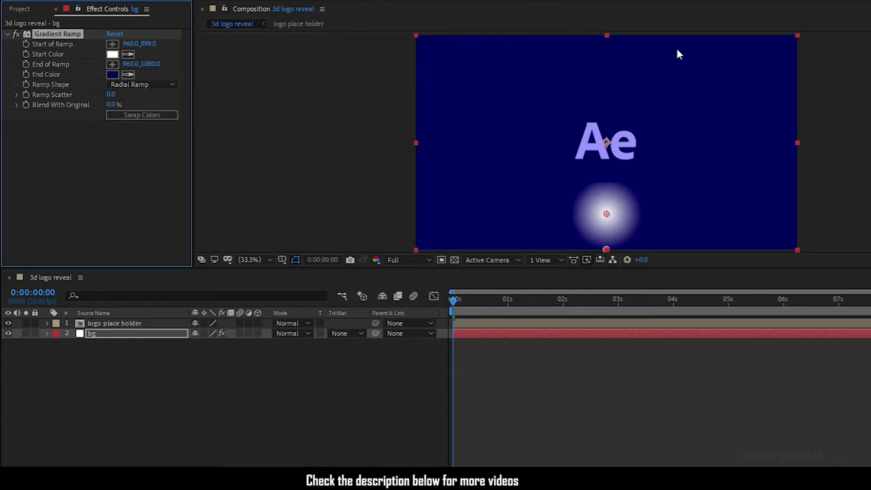
left_click_drag(149, 63, 868, 190)
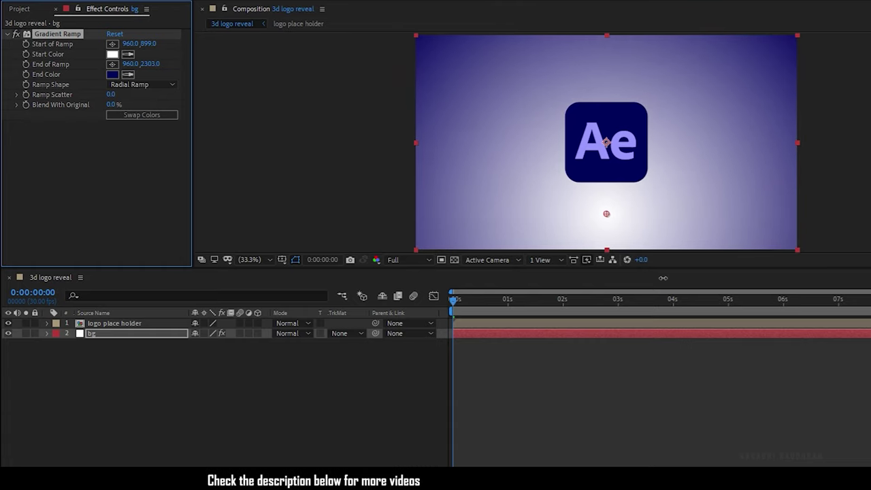
- Make logo place holder 3D and give its Position the expression [position[0], position[1], index]
left_click(347, 446)
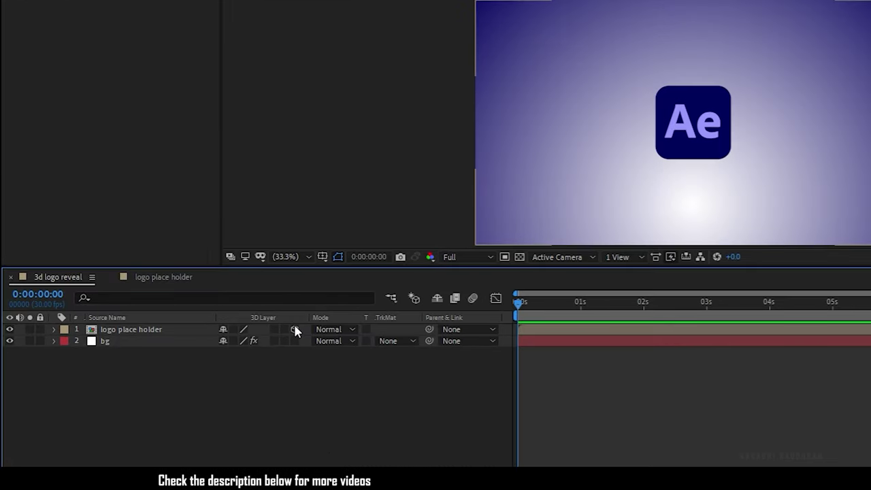
left_click(294, 329)
left_click(165, 332)
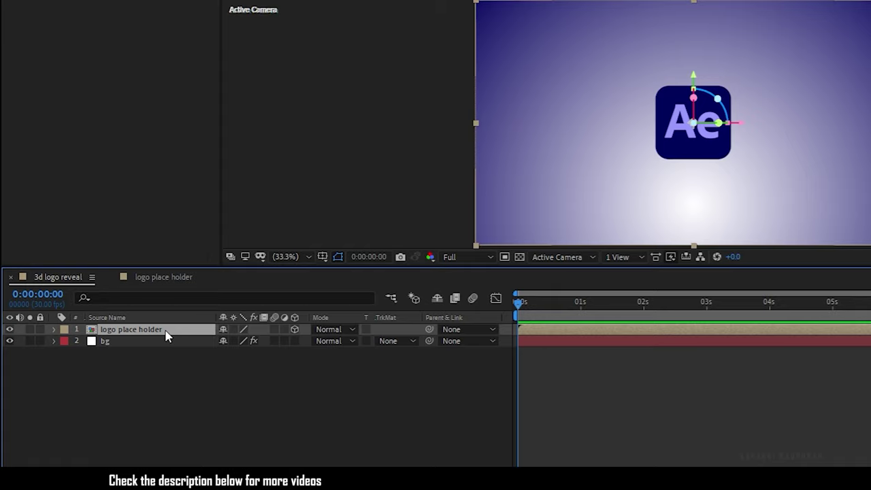
key("p")
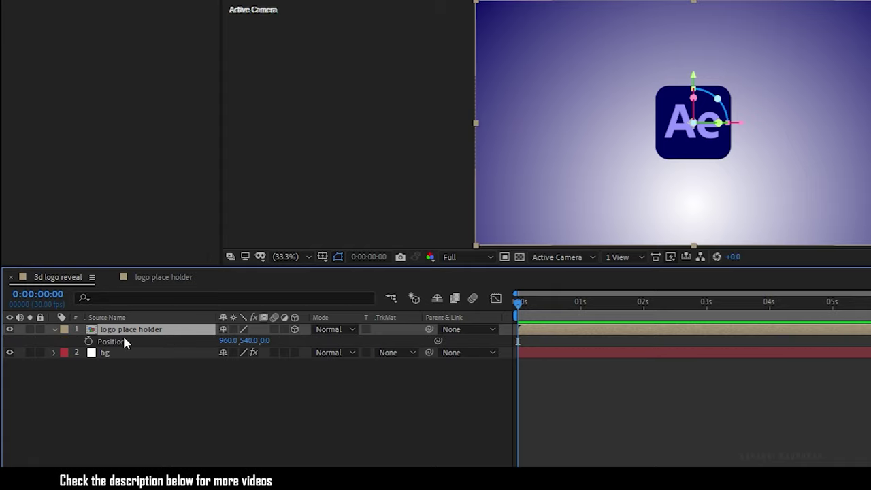
left_click(89, 341, "alt")
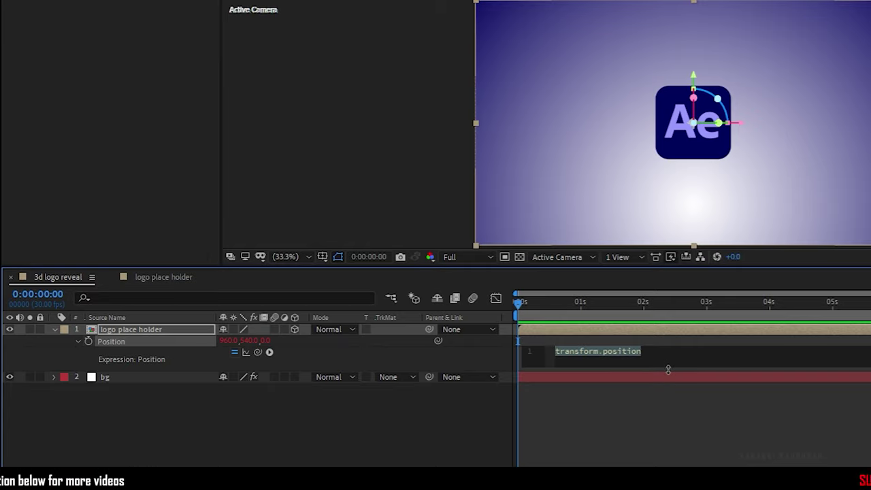
type("[positi")
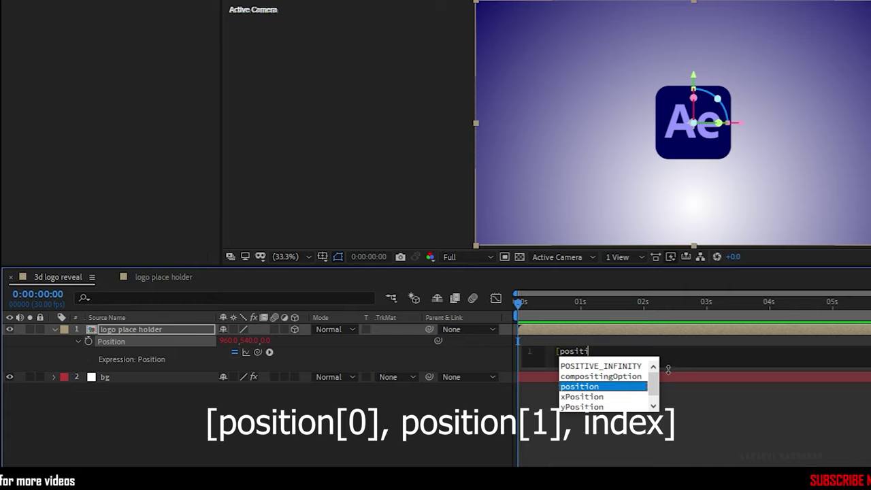
type("o")
type("[")
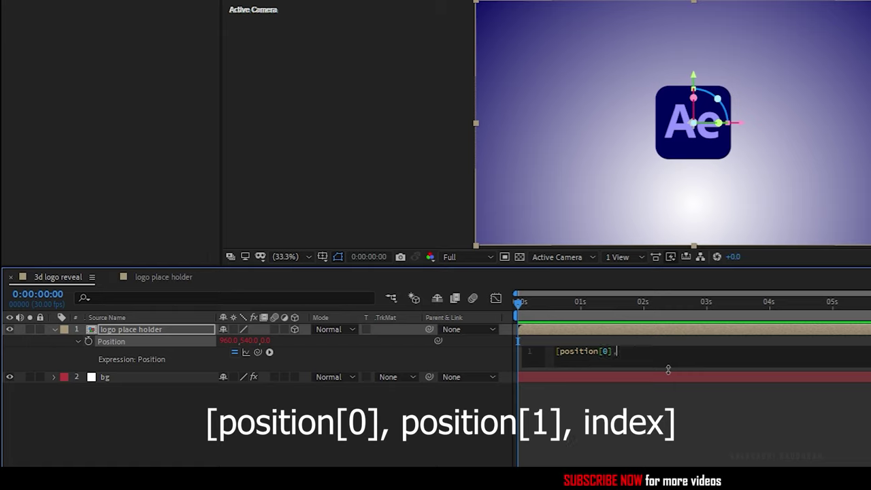
type("ositi")
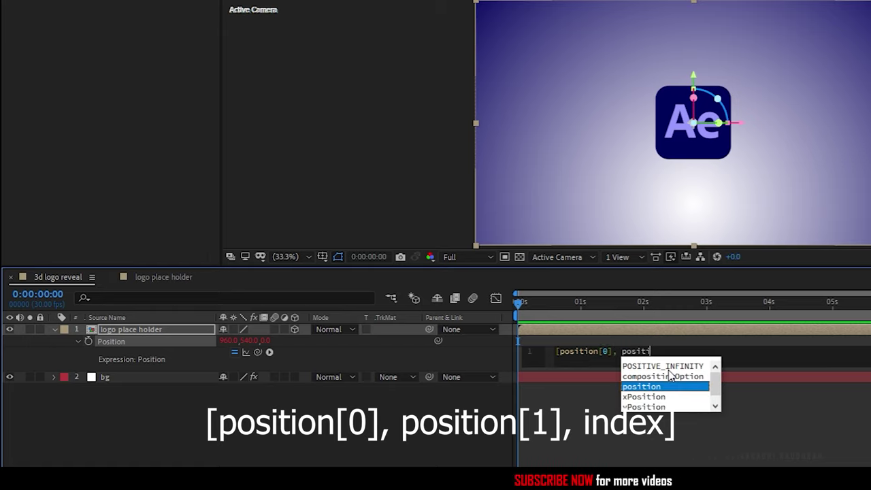
type("o")
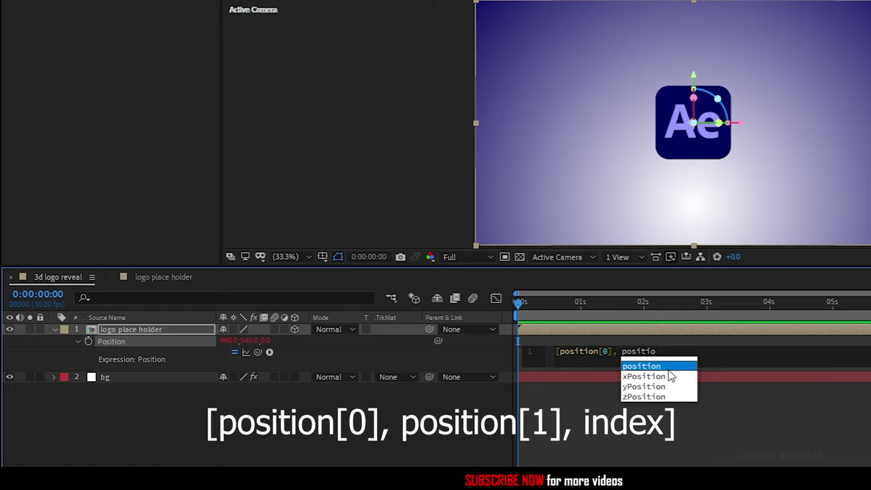
type("n[1], i")
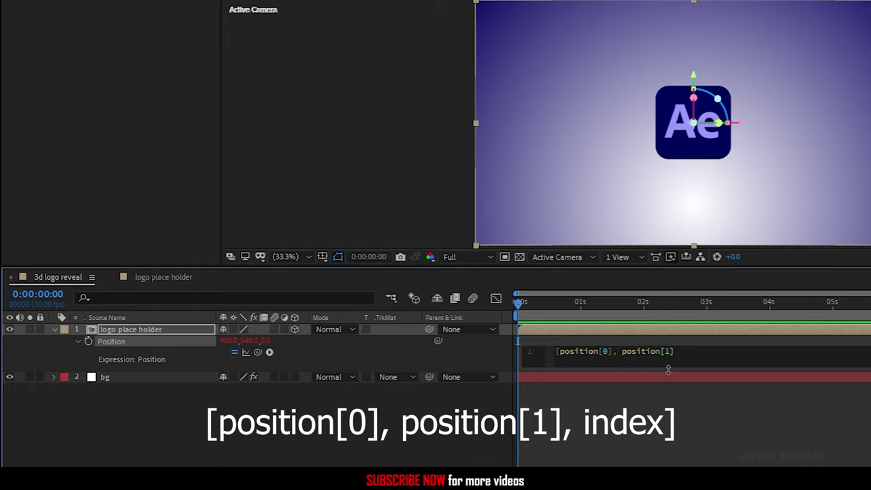
type("ndex")
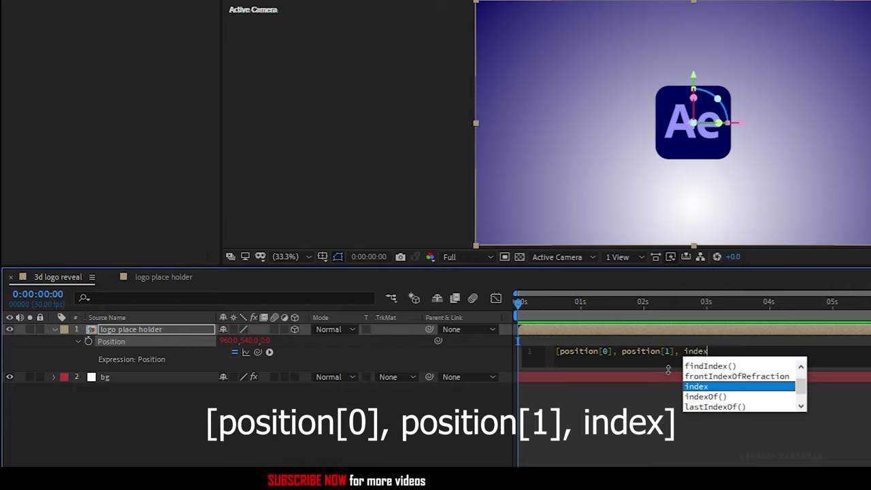
type("]")
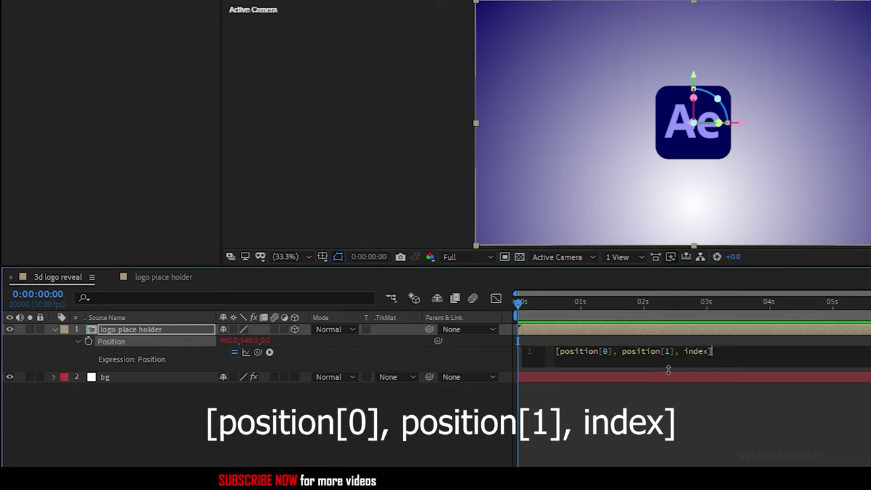
left_click(632, 447)
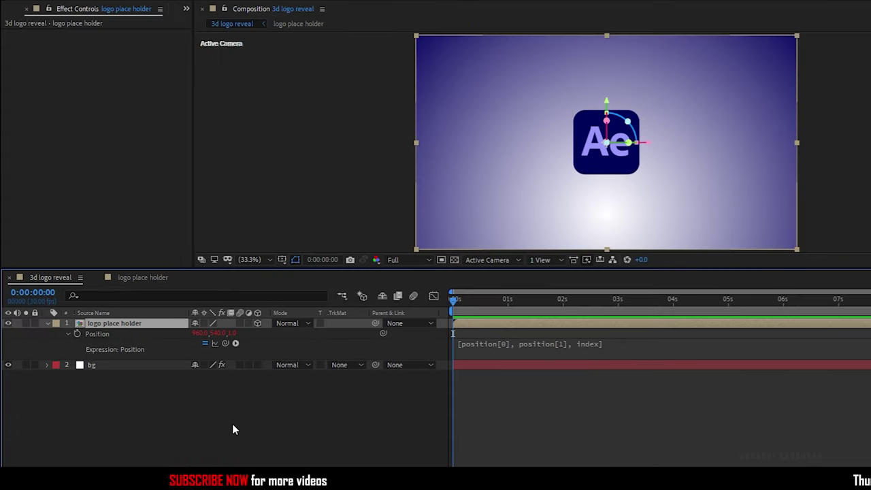
- Duplicate logo place holder and tint the top copy light purple with a Fill sampled from the background
key("ctrl+d")
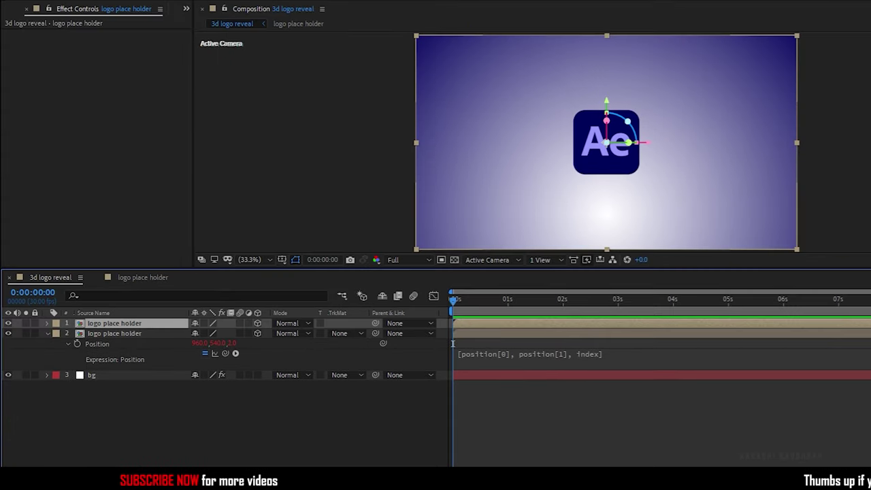
left_click(870, 23)
type("fil")
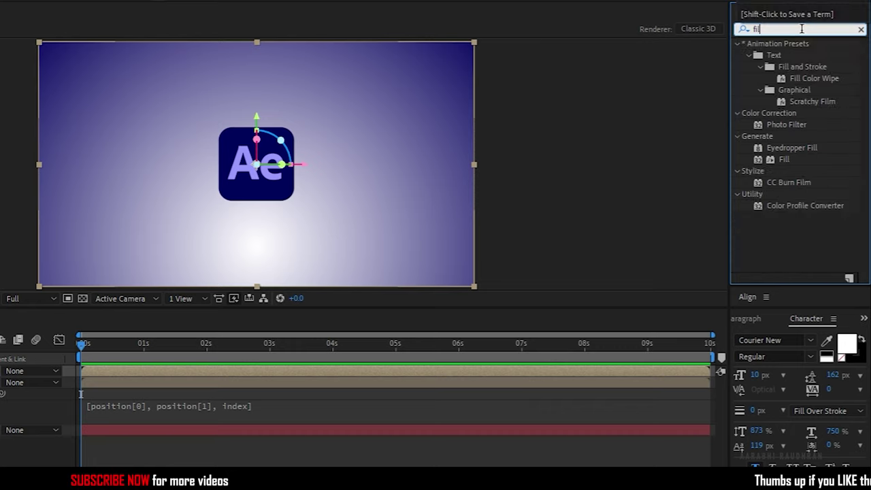
type("l")
left_click_drag(784, 112, 0, 370)
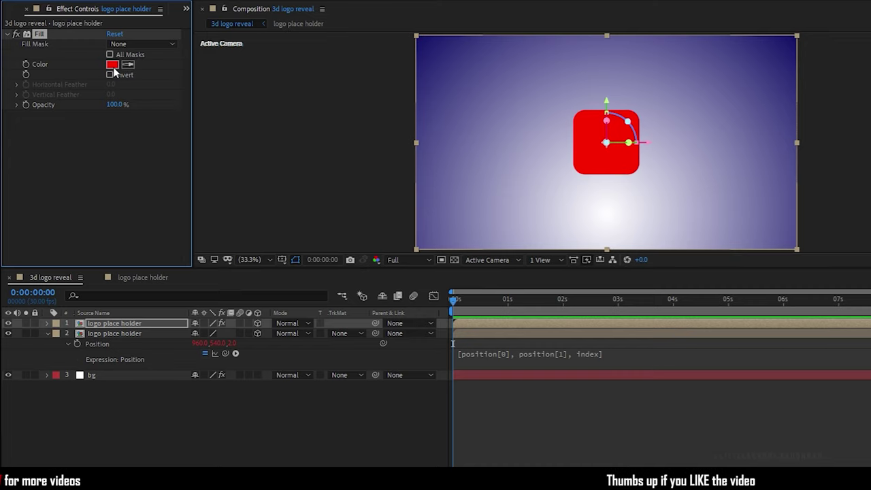
left_click(128, 64)
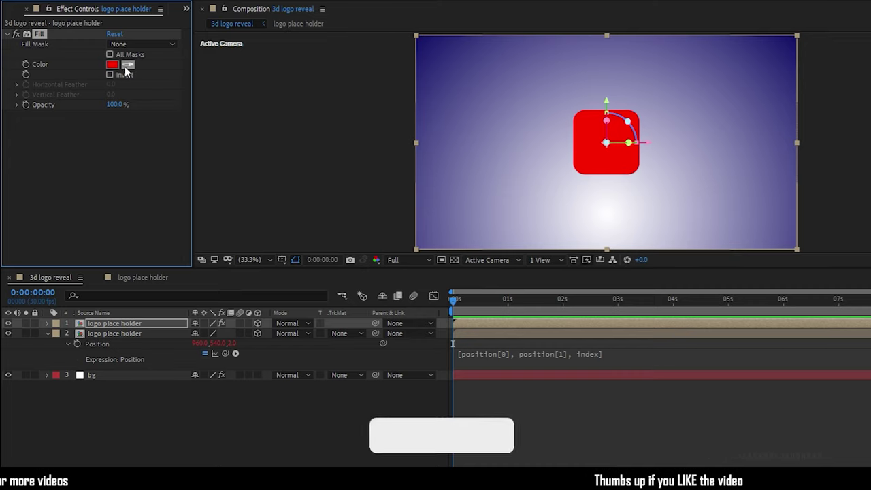
left_click(524, 84)
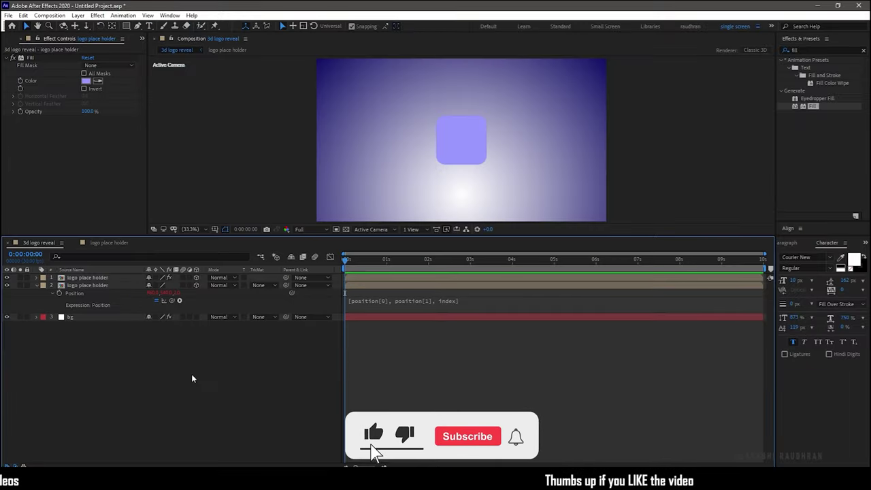
- Duplicate the top logo layer until there are 20 logo place holder layers
left_click(86, 277)
key("ctrl+d")
key("ctrl+d")
key("ctrl+d")
key("ctrl+d")
key("ctrl+d")
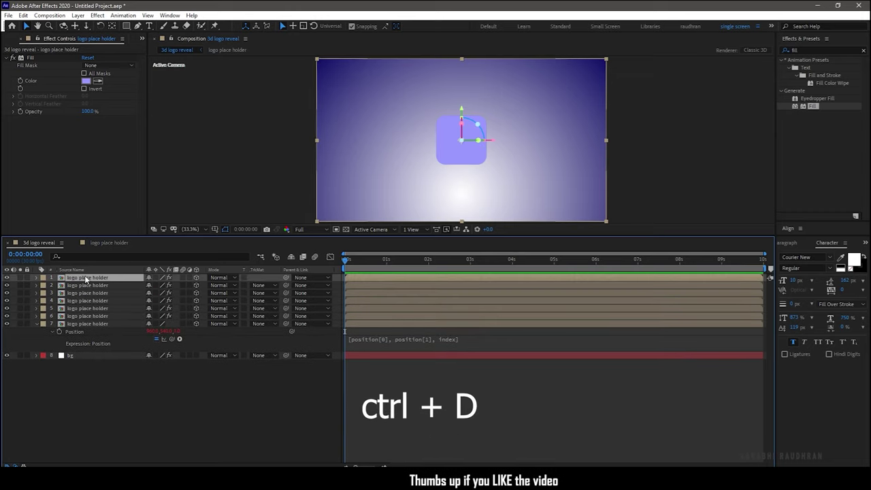
key("ctrl+d")
key("ctrl+d")
key("ctrl+d")
key("ctrl+d")
key("ctrl+d")
key("ctrl+d")
key("ctrl+d")
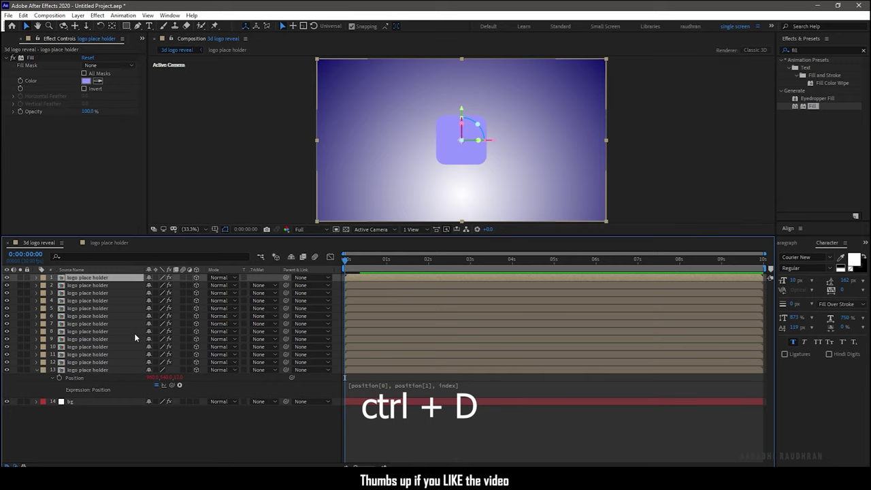
key("ctrl+d")
key("ctrl+d")
key("ctrl+d")
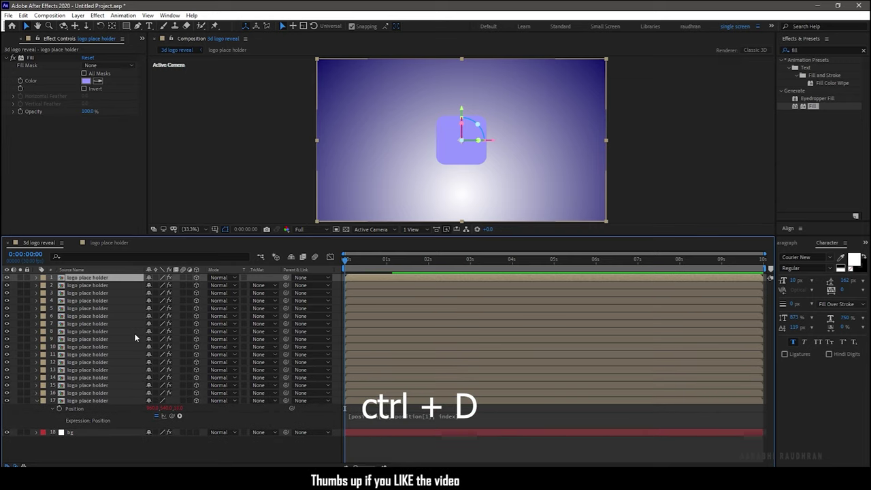
key("ctrl+d")
key("ctrl+d")
key("ctrl+d")
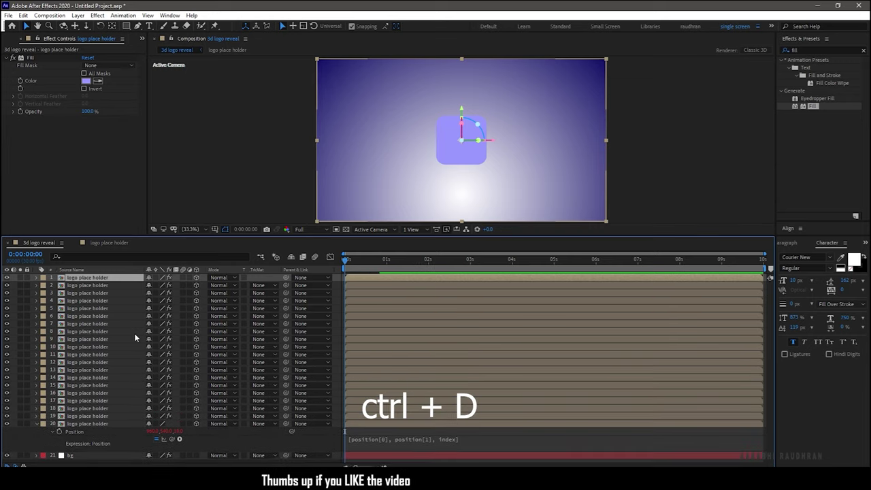
- Delete the Fill effect from the top logo place holder layer
left_click(33, 428)
left_click(91, 278)
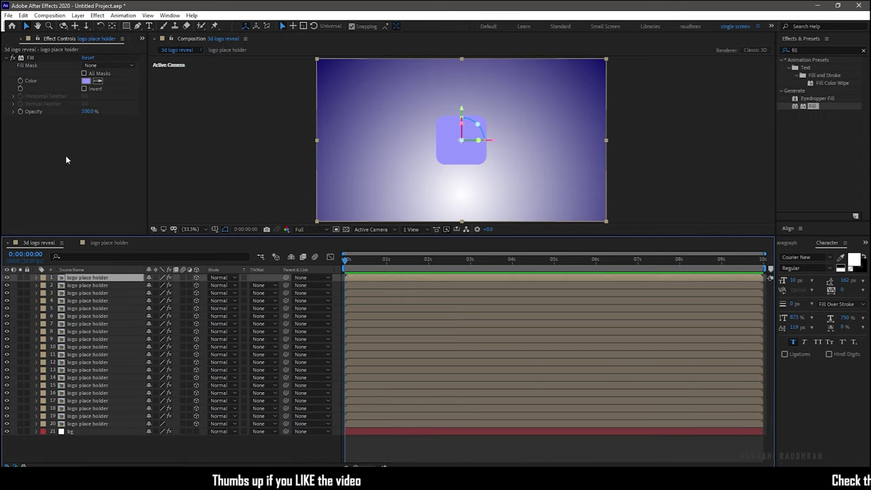
left_click(34, 58)
key("Delete")
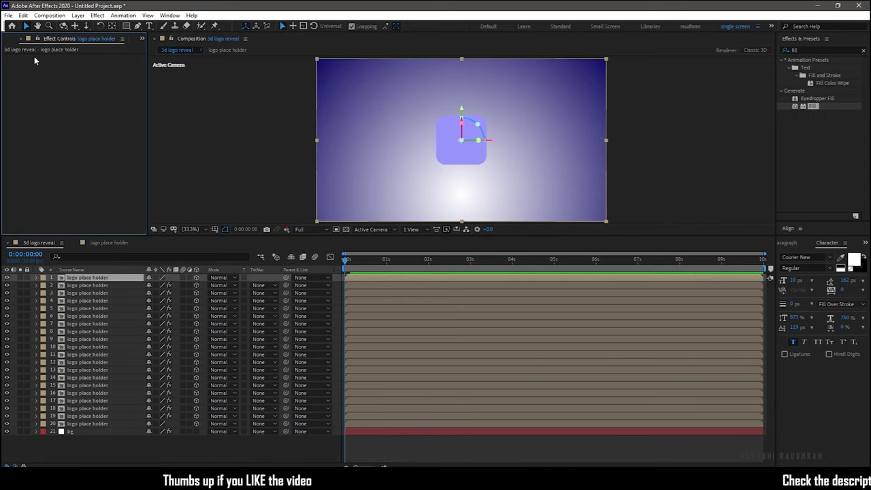
- Rename the top layer to 'logo place holder reveal'
right_click(110, 277)
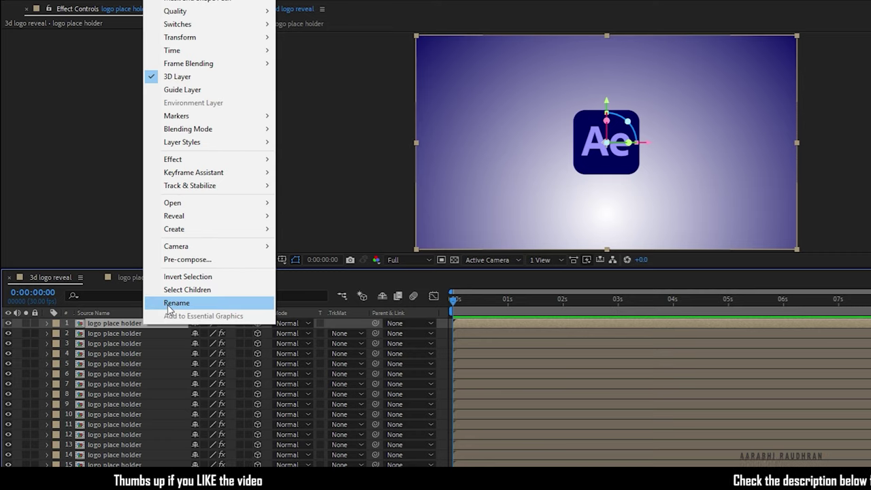
left_click(170, 302)
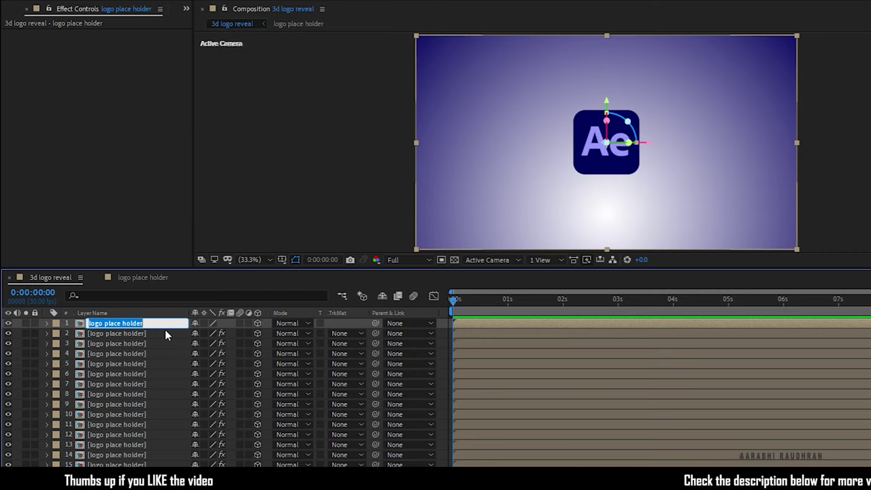
type("reve")
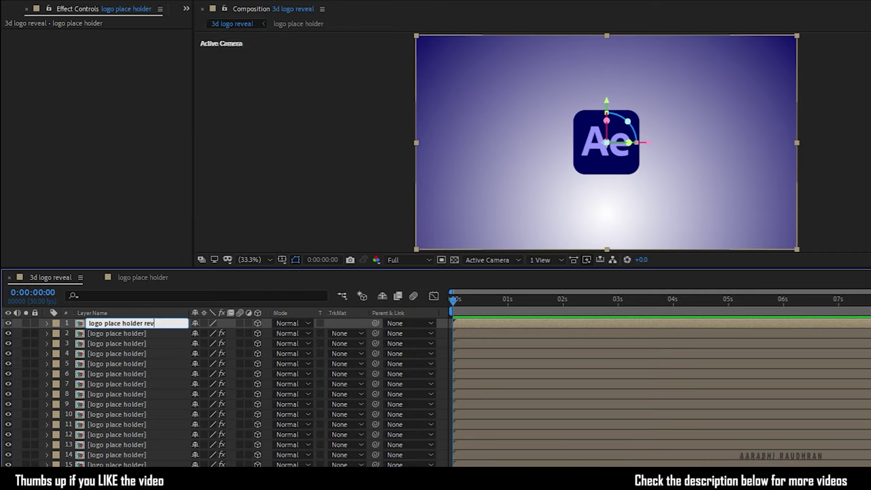
type("al")
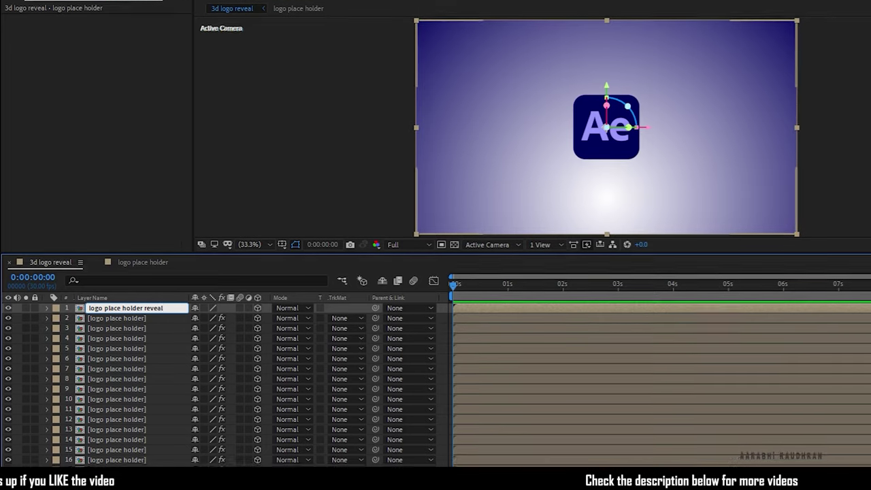
key("Return")
- Rename layer 20 by appending 'shadow' to its name
right_click(102, 454)
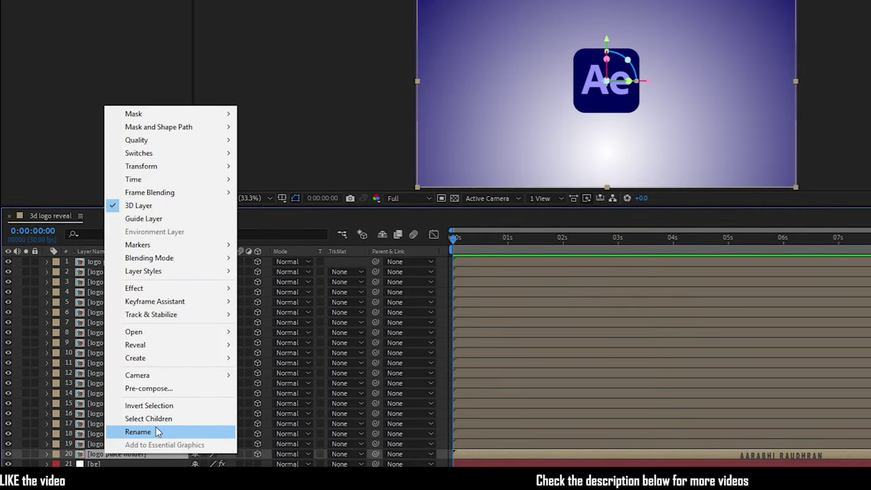
left_click(146, 431)
left_click(176, 451)
type("s")
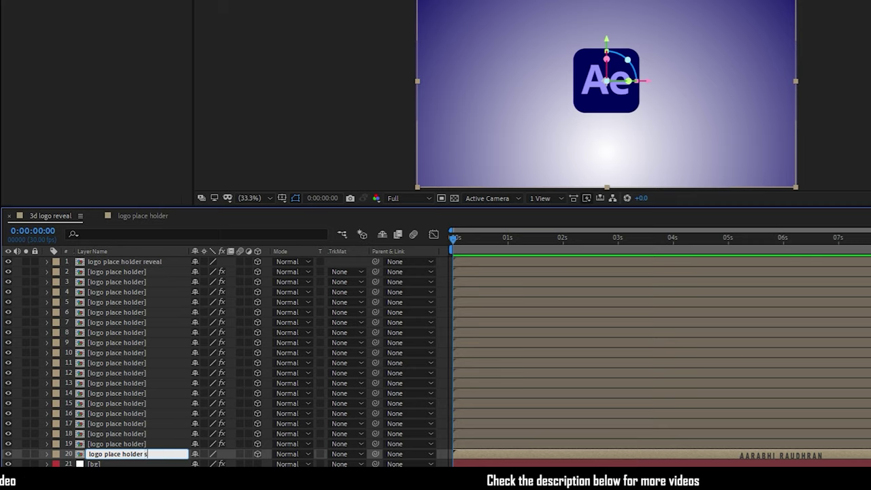
type("had")
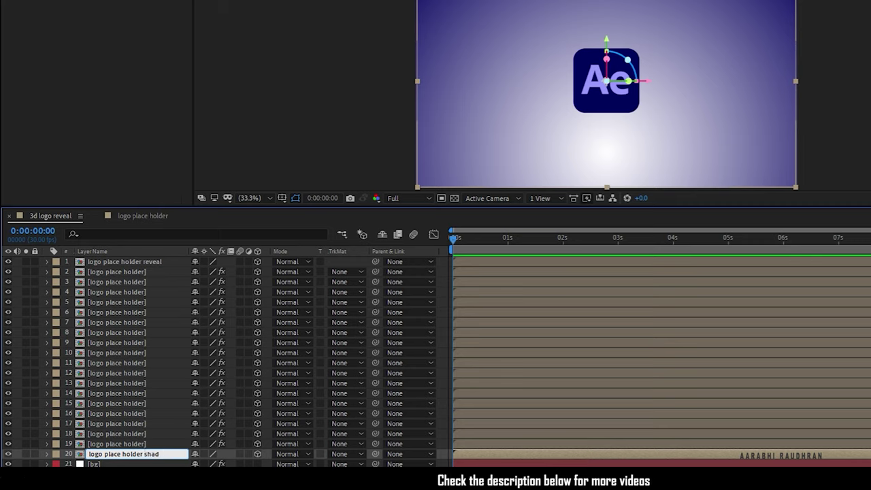
type("ow")
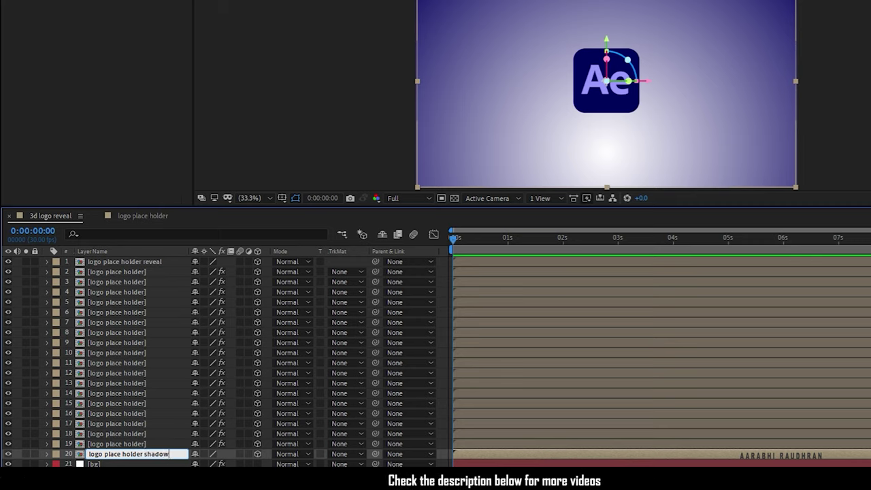
- Confirm the name 'logo place holder shadow' and apply Drop Shadow to that layer
key("Return")
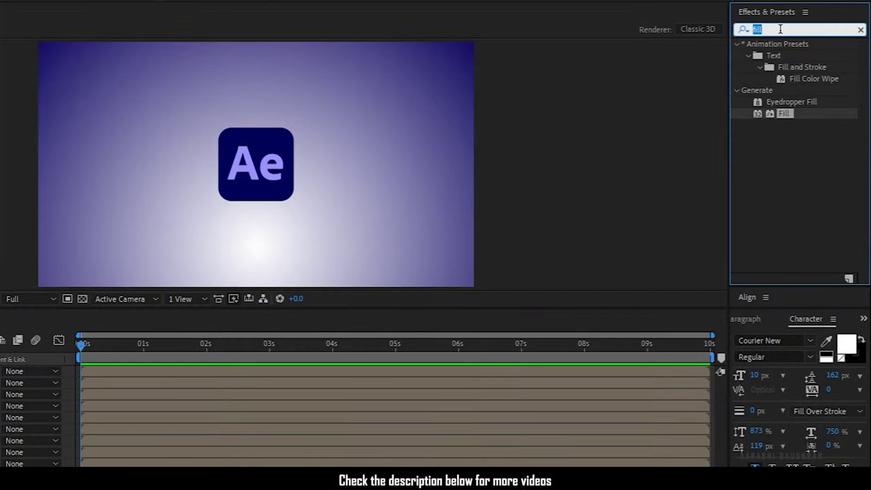
type("drop")
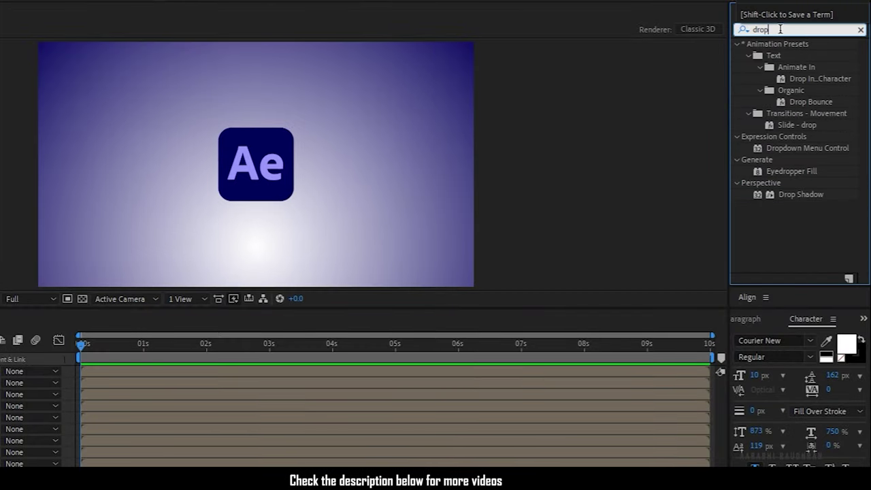
left_click_drag(812, 195, 111, 422)
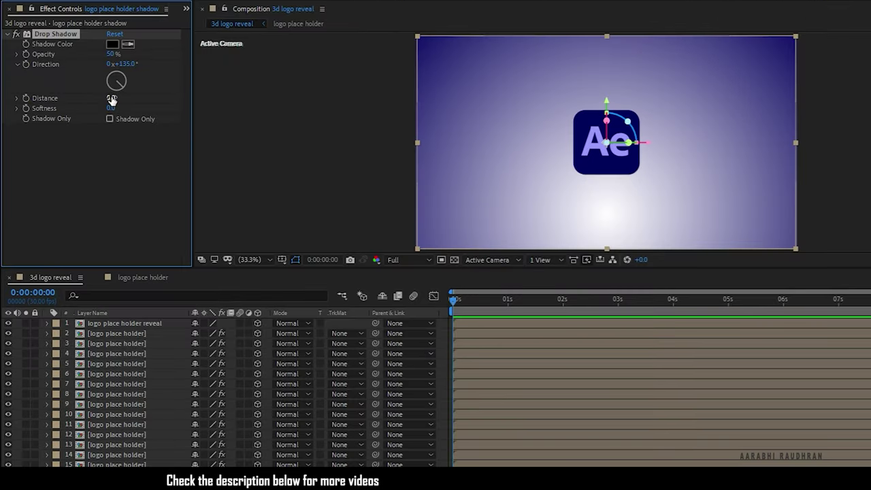
- Set the Drop Shadow to distance 35, softness 80, opacity 70% and direction 105°
left_click(111, 100)
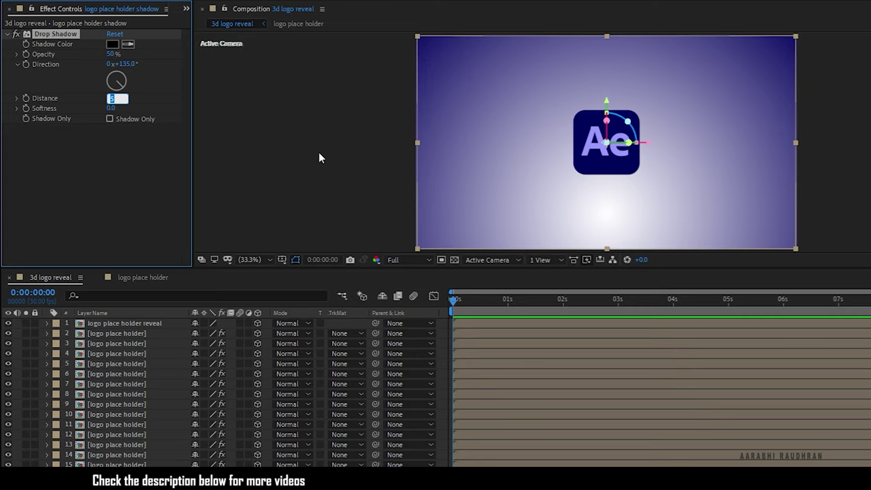
type("35")
key("Tab")
type("8")
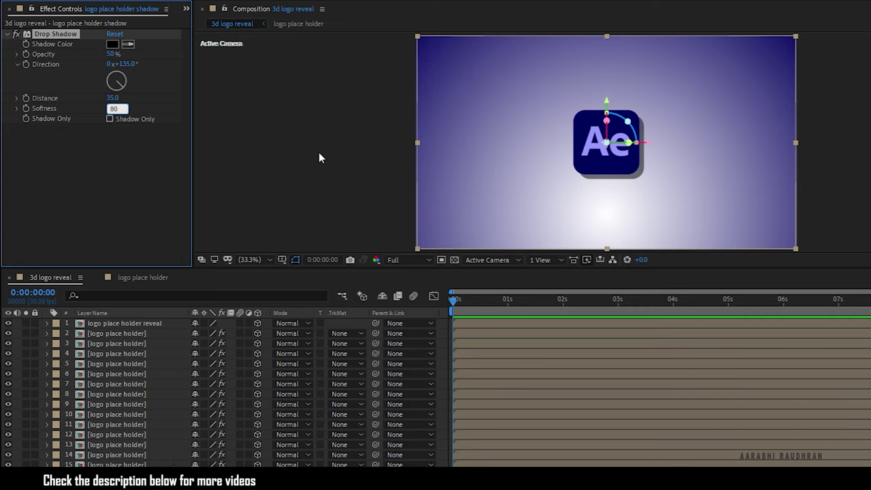
type("0")
key("Return")
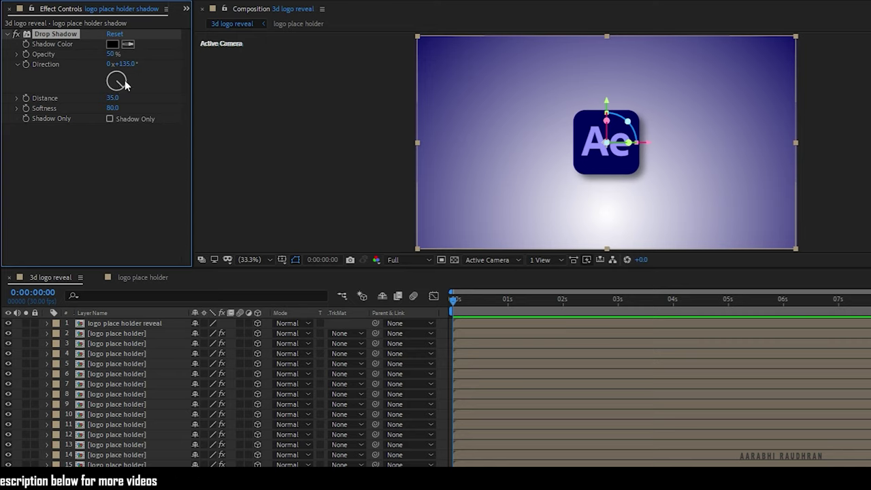
left_click_drag(125, 82, 125, 85)
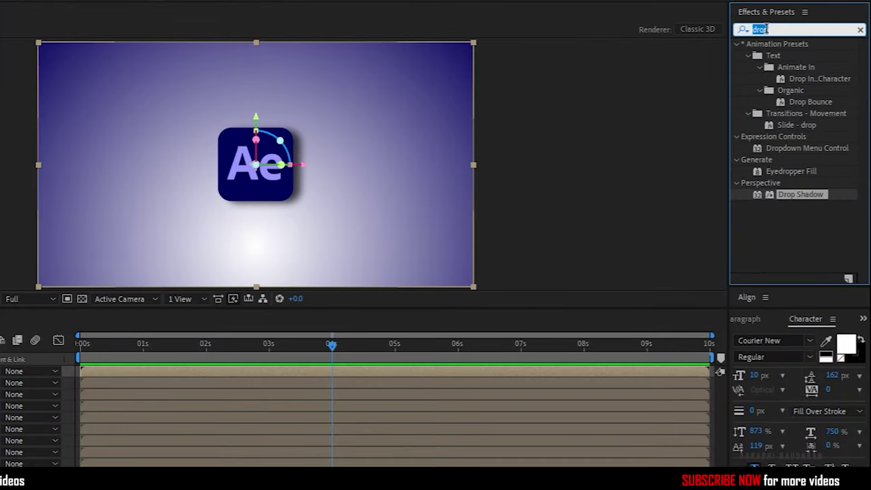
- Apply the CC Light Sweep effect to the 'logo place holder reveal' layer
left_click(793, 29)
type("light")
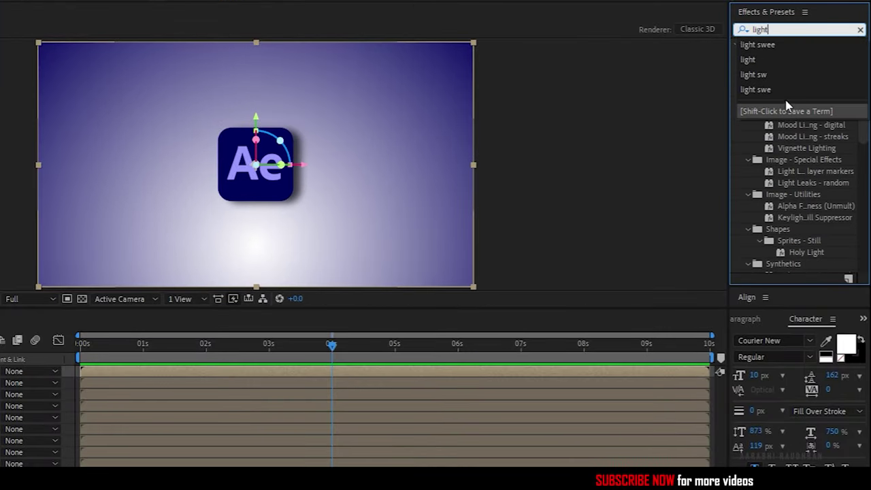
left_click(785, 45)
left_click(809, 57)
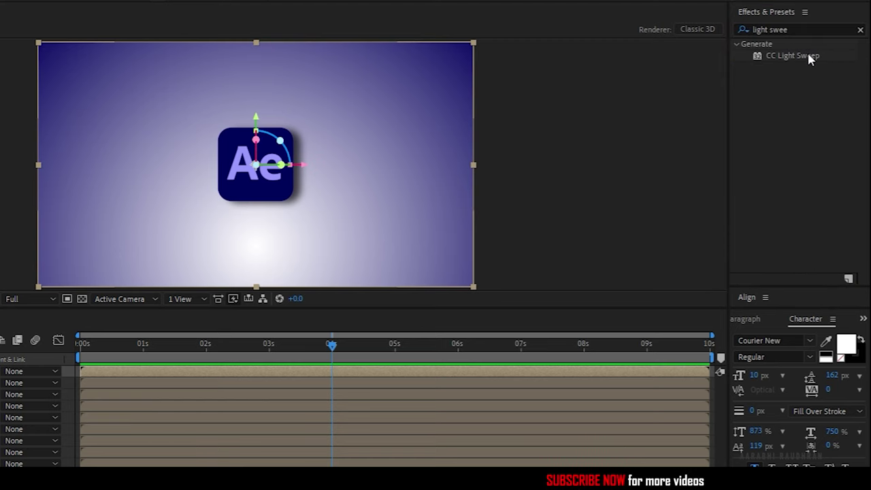
left_click_drag(160, 213, 123, 277)
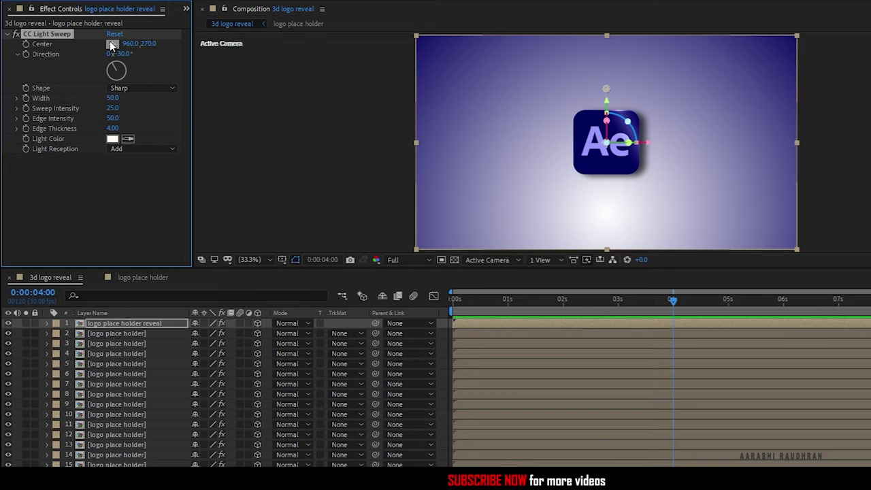
- Keyframe the sweep Center from 530.8, 549.0 at 4 s to 1116.1, 194.9 at 5 s, then preview
left_click(537, 157)
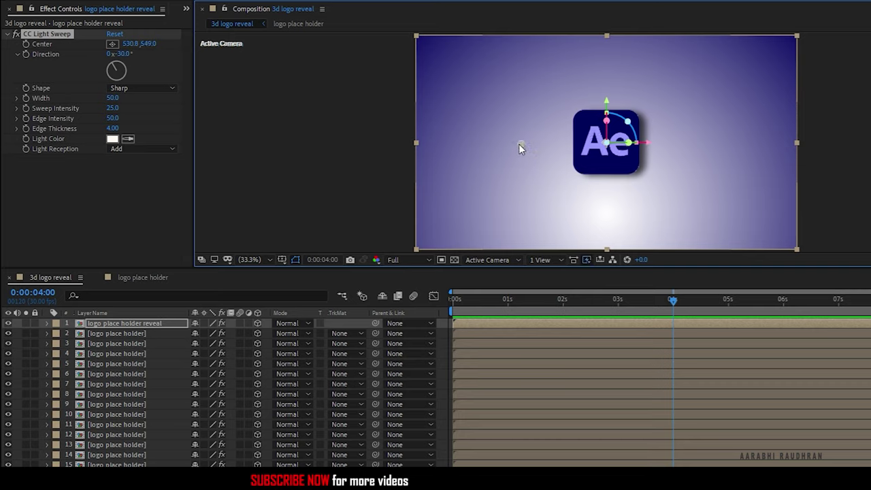
left_click(26, 48)
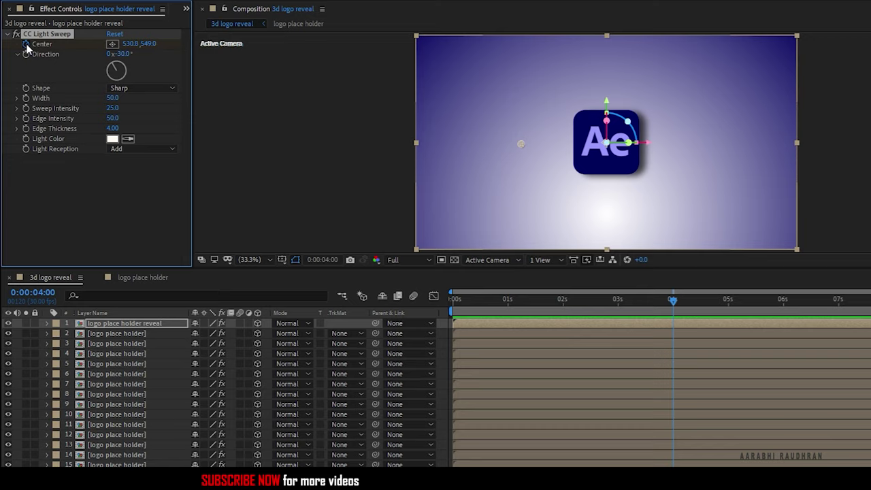
left_click(728, 306)
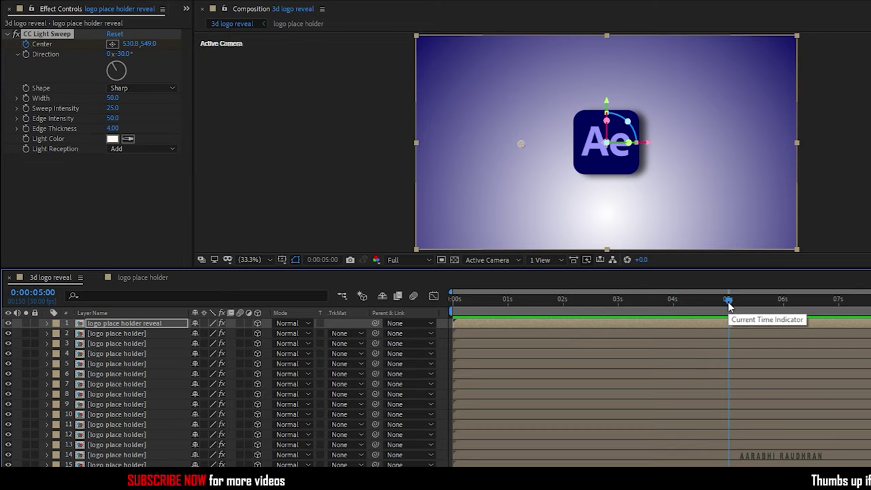
left_click(113, 44)
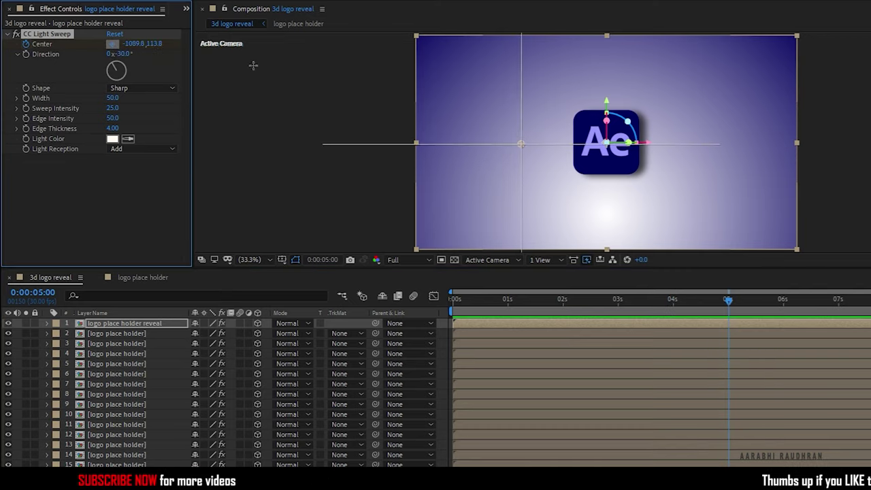
left_click(638, 74)
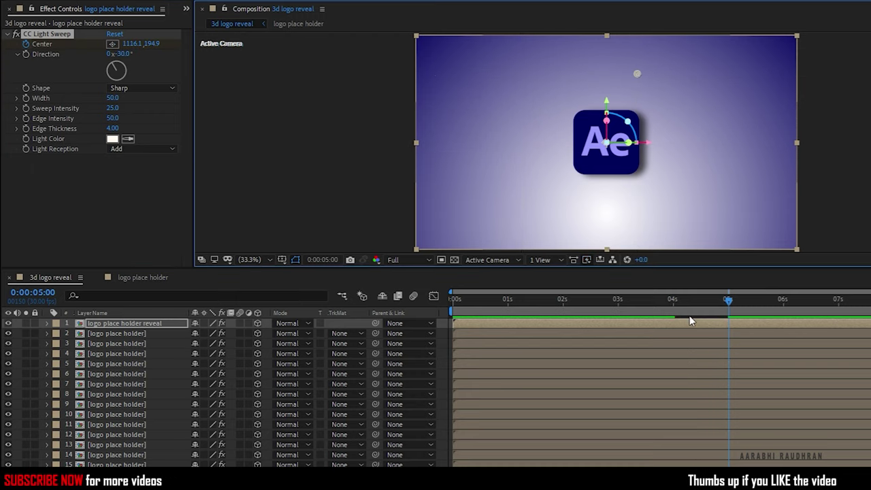
left_click(670, 304)
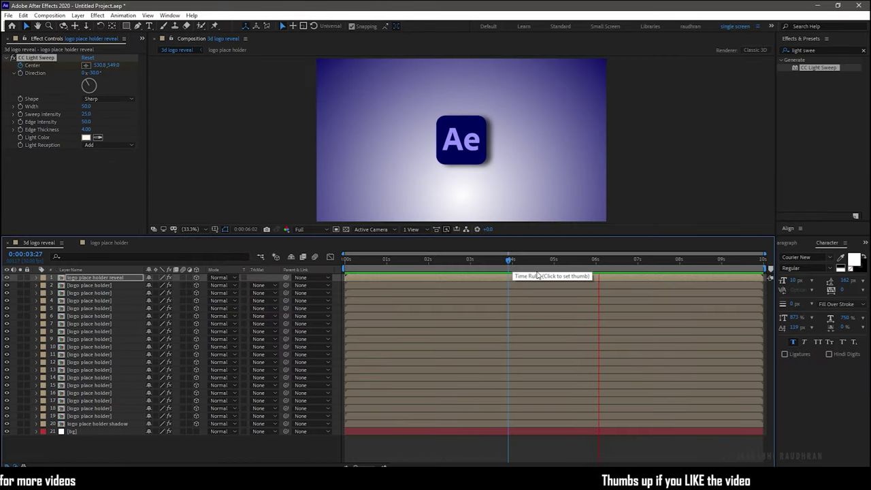
left_click_drag(668, 300, 703, 304)
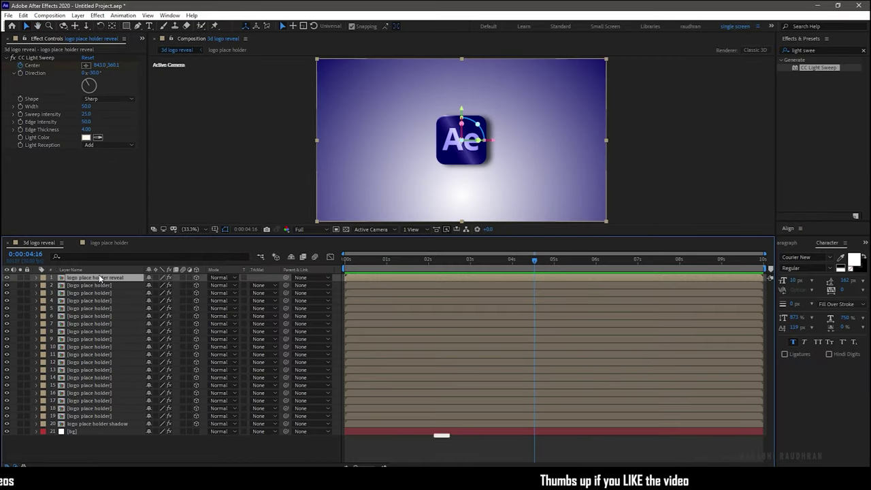
- Ease the sweep's Center keyframes by dragging the final keyframe's influence to 100% on the speed graph
key("u")
left_click_drag(565, 295, 511, 294)
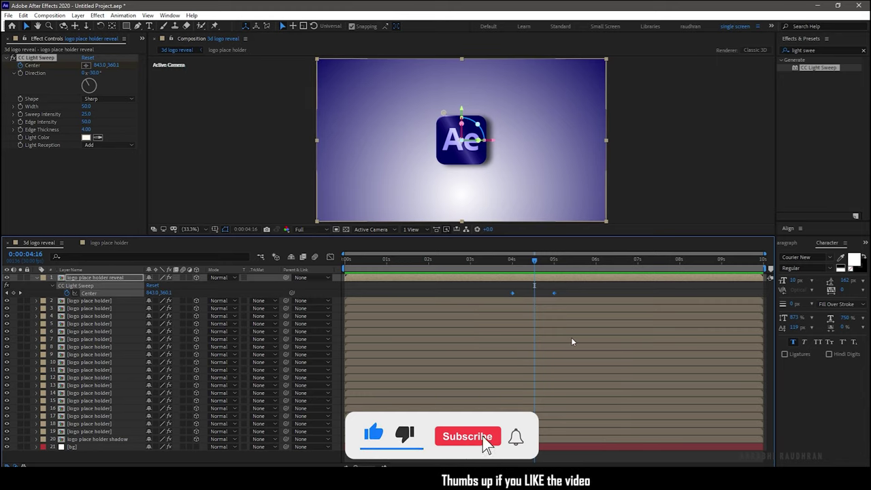
left_click(331, 258)
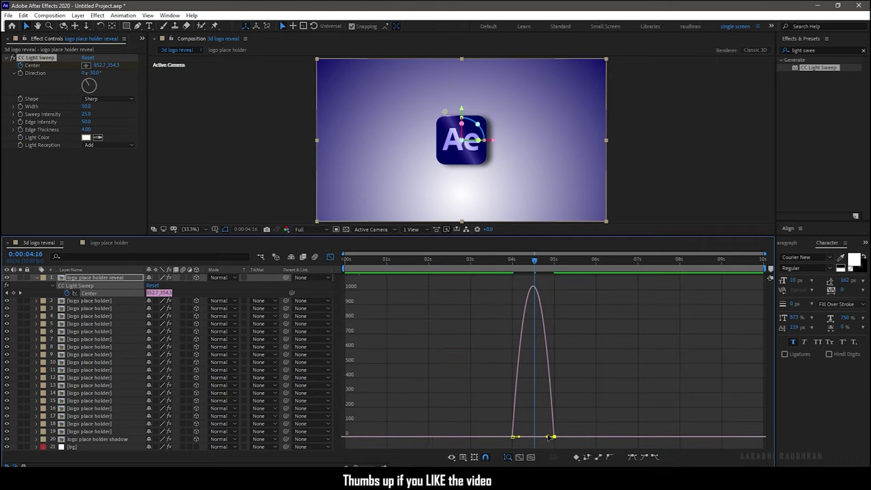
left_click_drag(544, 437, 504, 426)
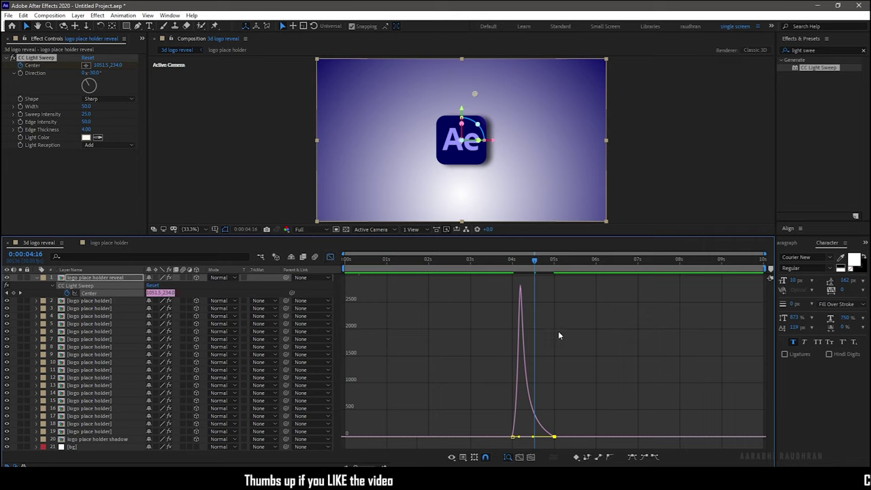
key("ctrl+z")
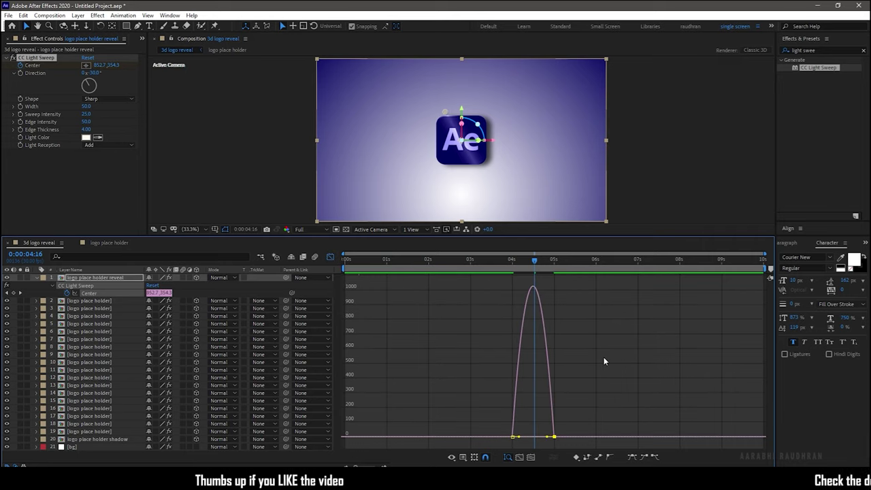
right_click(603, 356)
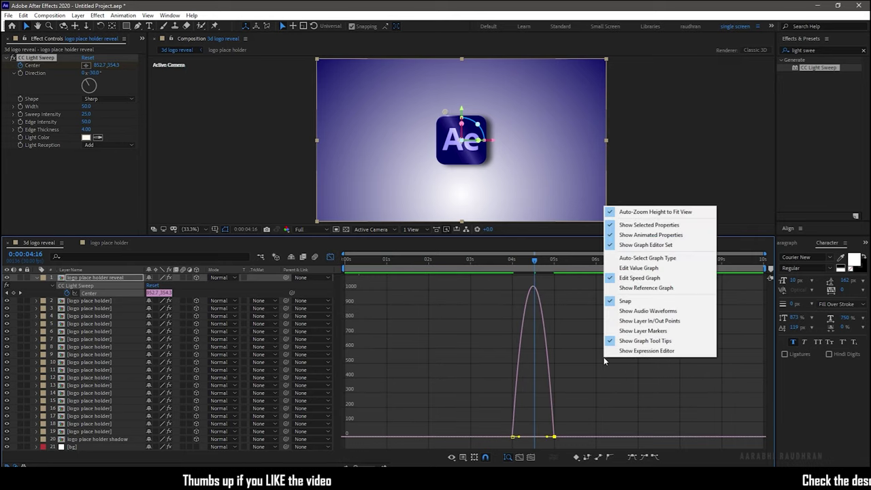
left_click(632, 268)
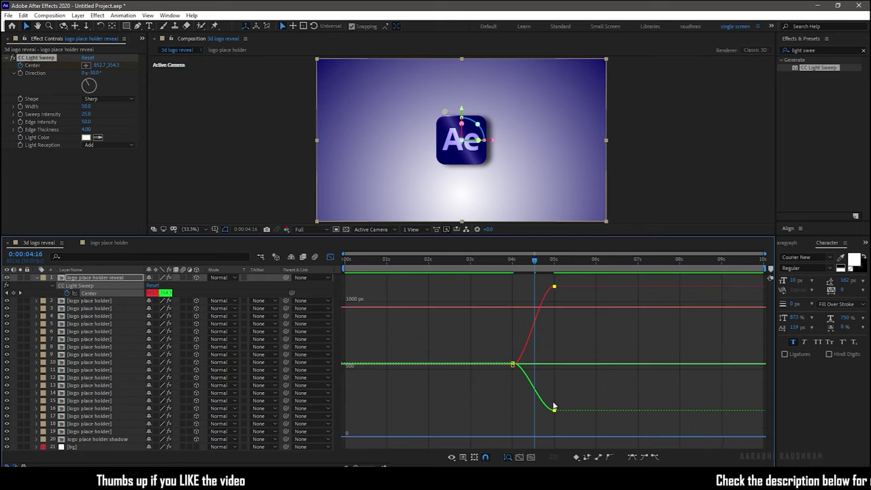
right_click(566, 334)
left_click(601, 257)
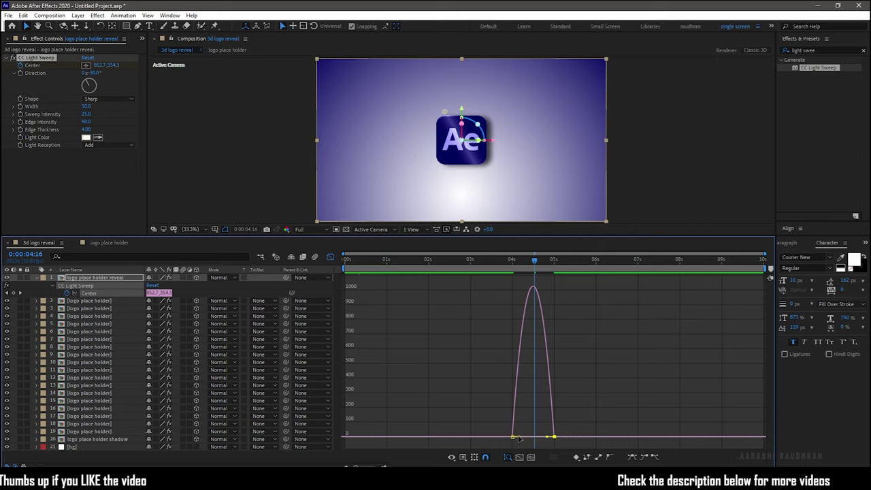
left_click_drag(545, 440, 514, 442)
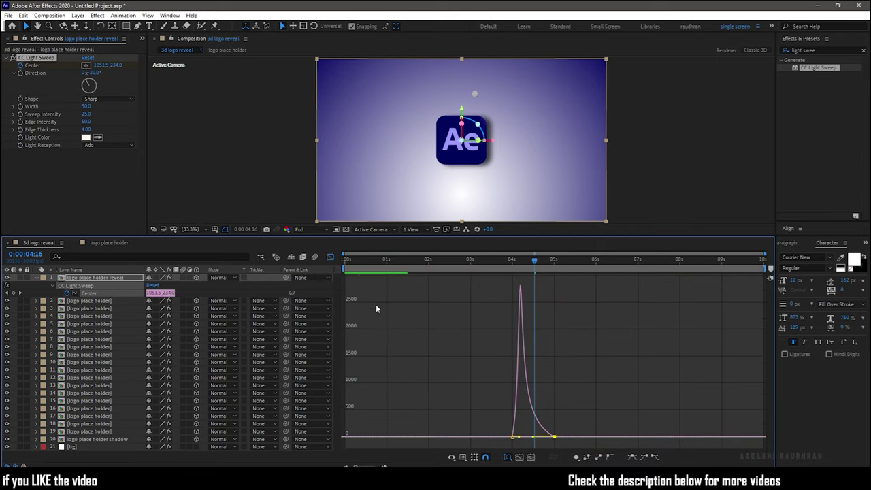
left_click(329, 257)
- Add a new Camera 1 layer using the default camera settings
key("u")
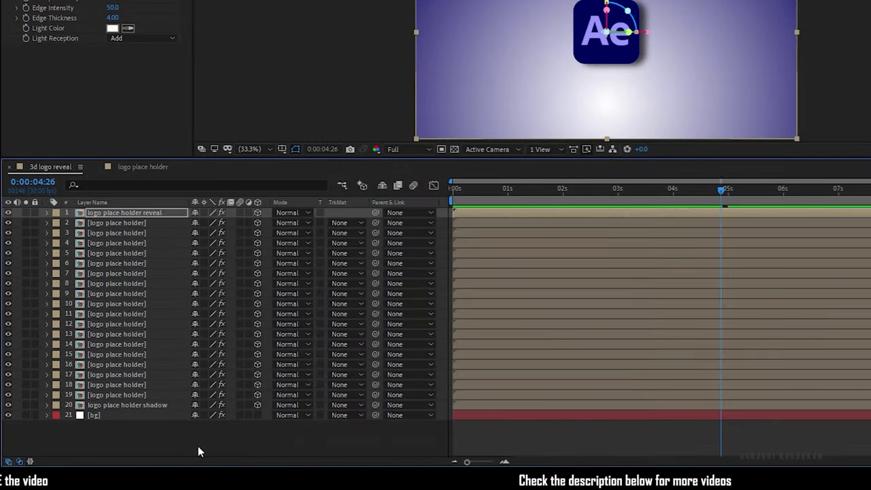
right_click(110, 454)
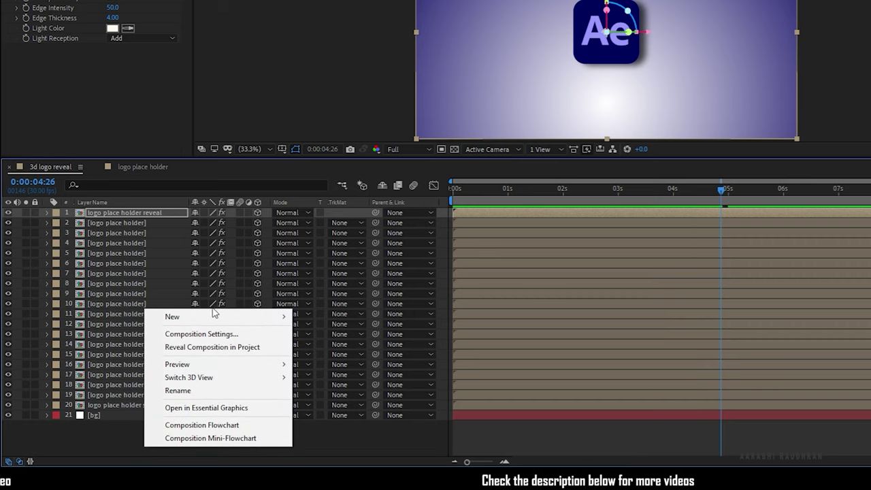
mouse_move(214, 311)
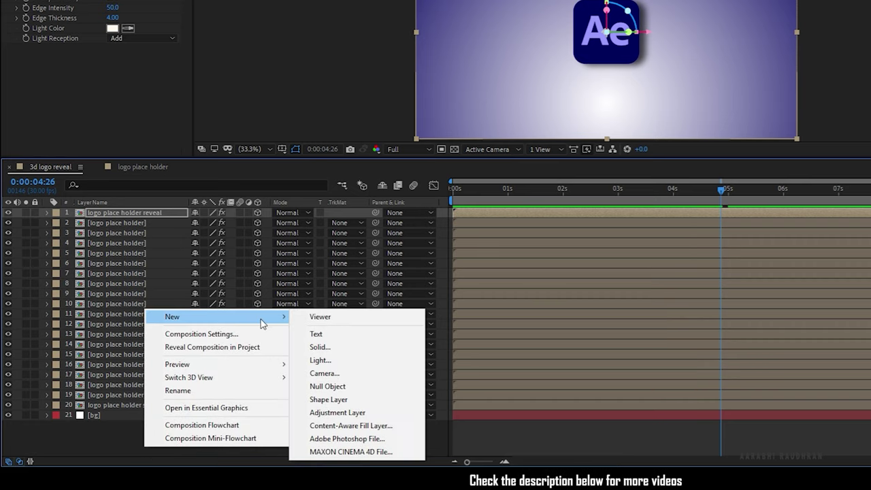
left_click(329, 371)
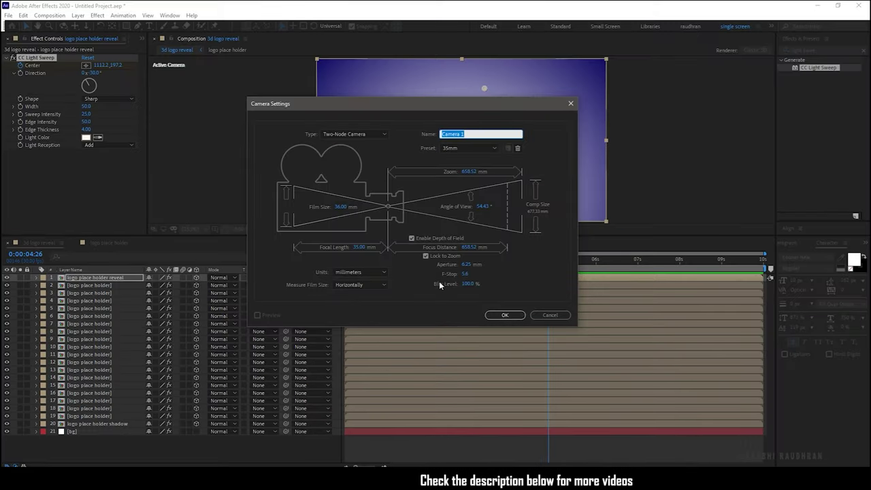
left_click(664, 262)
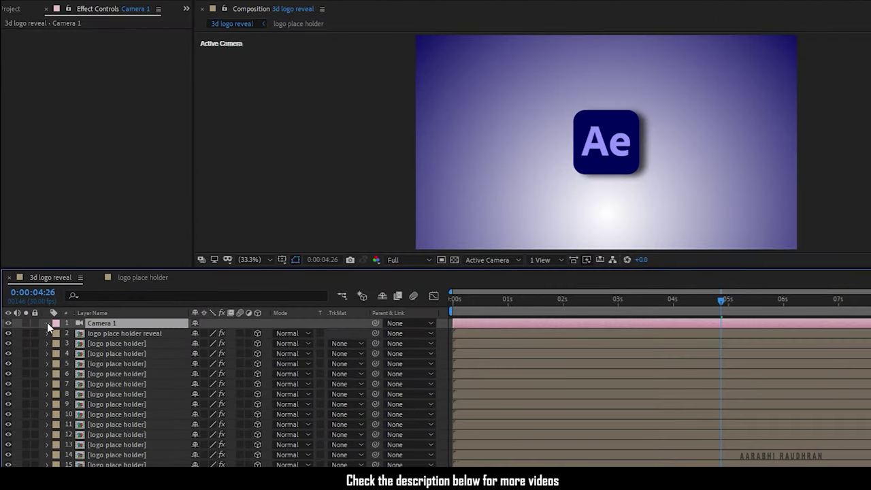
- Keyframe Camera 1's Point of Interest and Position at 0:00:03:25, then return to 0:00:00:00
left_click(38, 278)
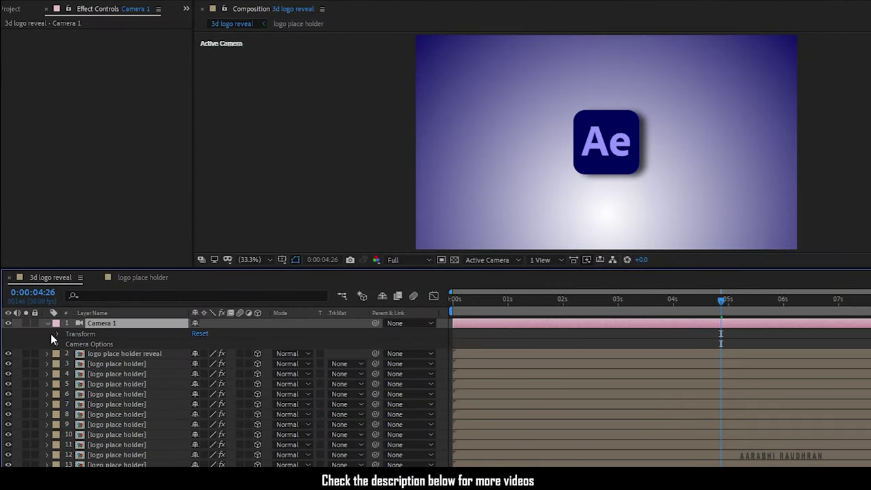
left_click(55, 334)
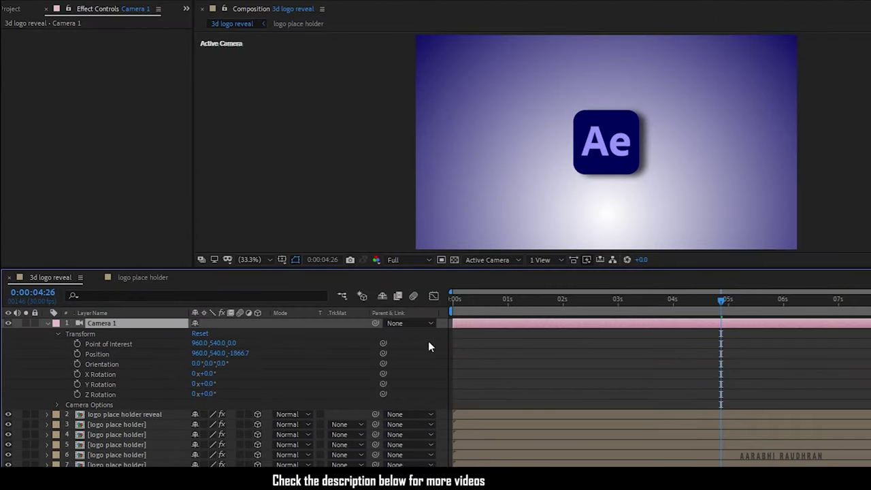
left_click(669, 301)
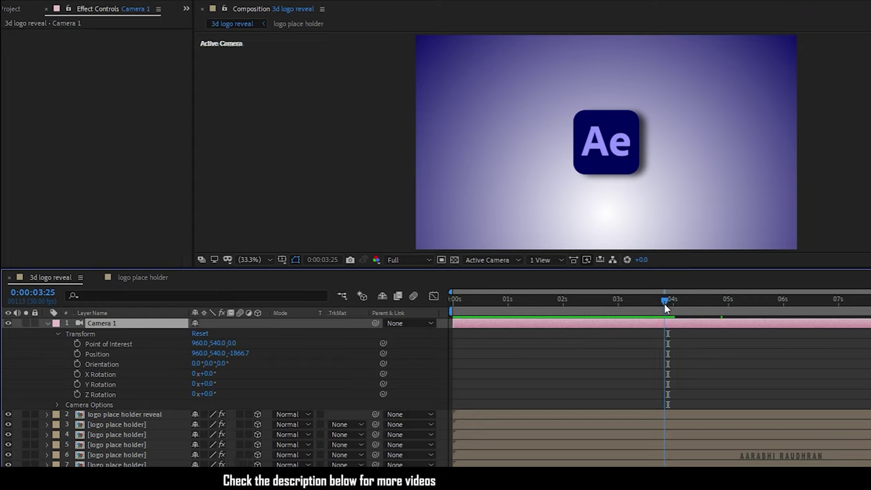
left_click(77, 345)
left_click(77, 354)
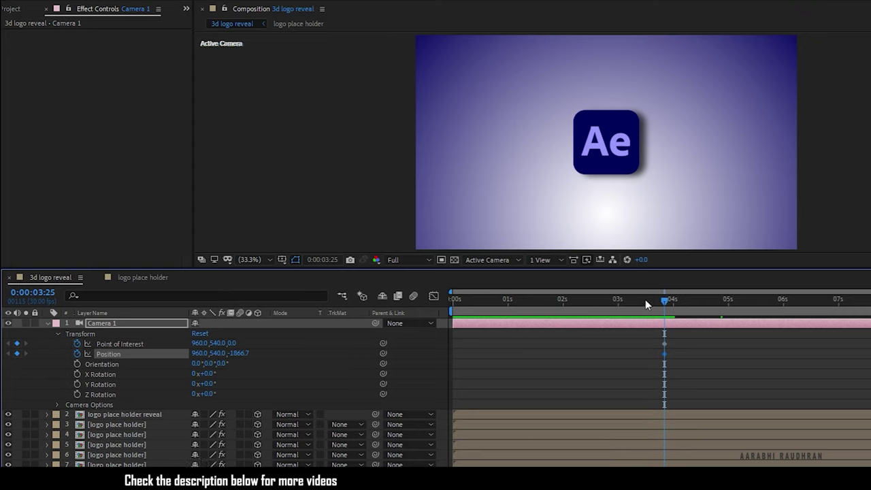
left_click_drag(663, 299, 412, 312)
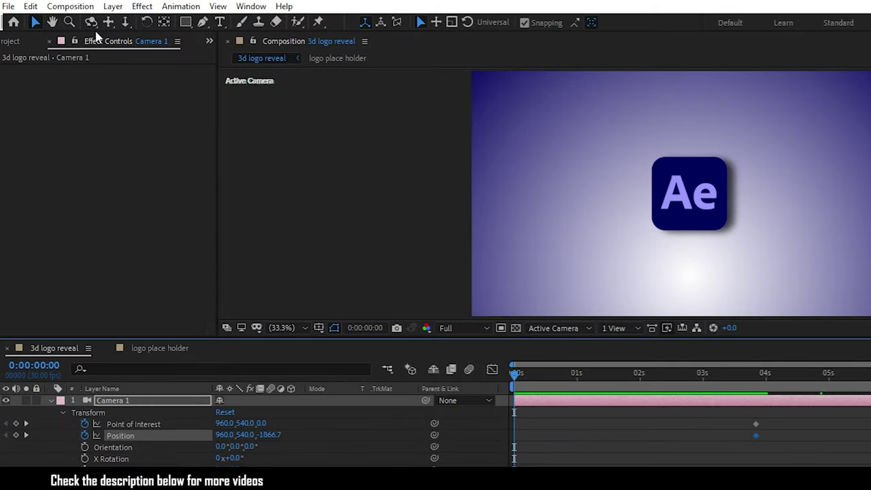
- Orbit Camera 1 at 0 s to a tilted starting angle with the Unified Camera tool, then preview
left_click(89, 21)
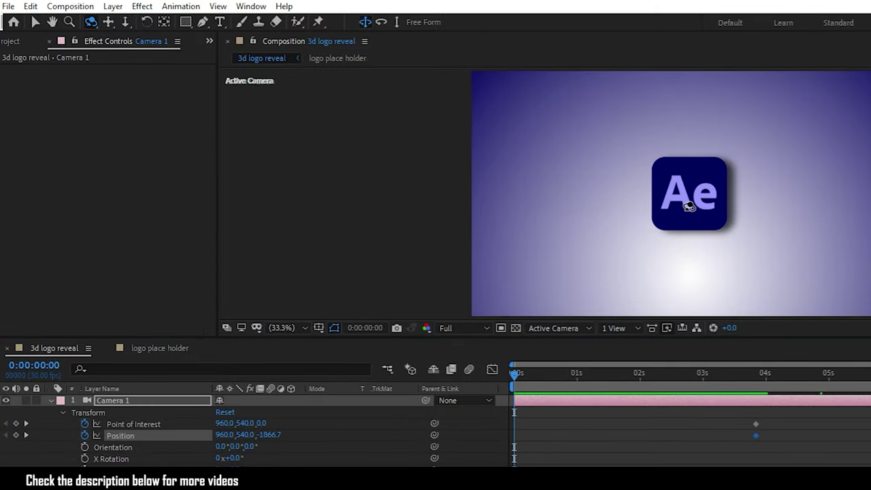
left_click_drag(693, 199, 677, 201)
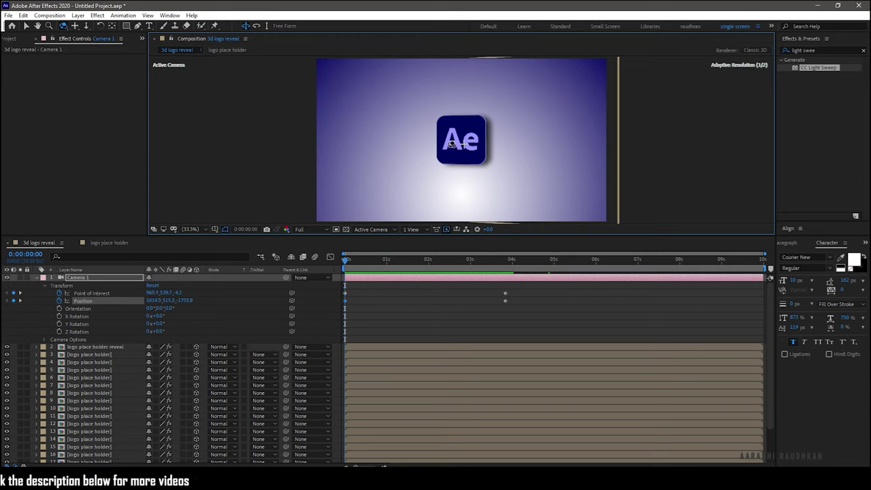
left_click_drag(451, 144, 438, 115)
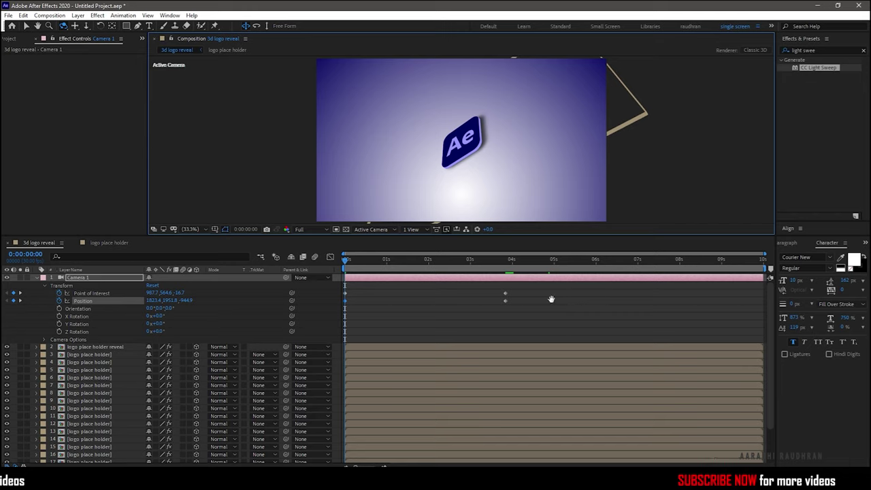
key("space")
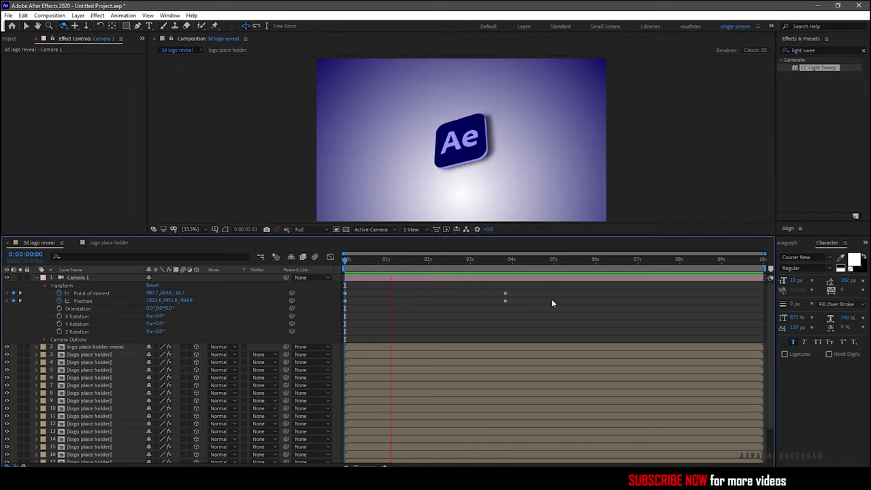
key("c")
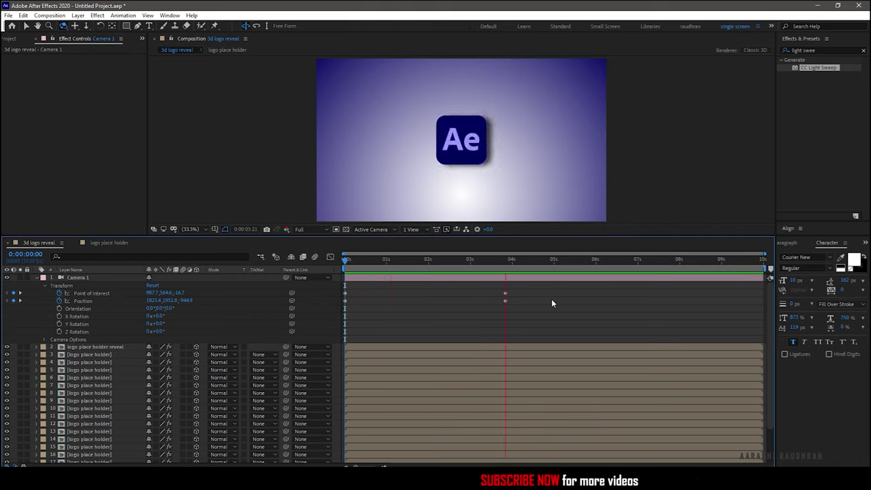
- Apply Easy Ease to all four Point of Interest and Position keyframes of Camera 1
key("space")
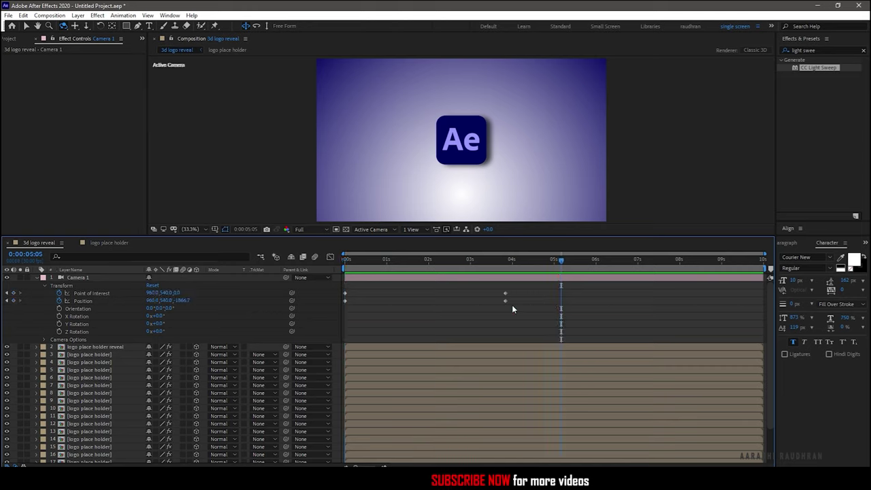
left_click_drag(519, 287, 409, 314)
left_click_drag(345, 321, 339, 321)
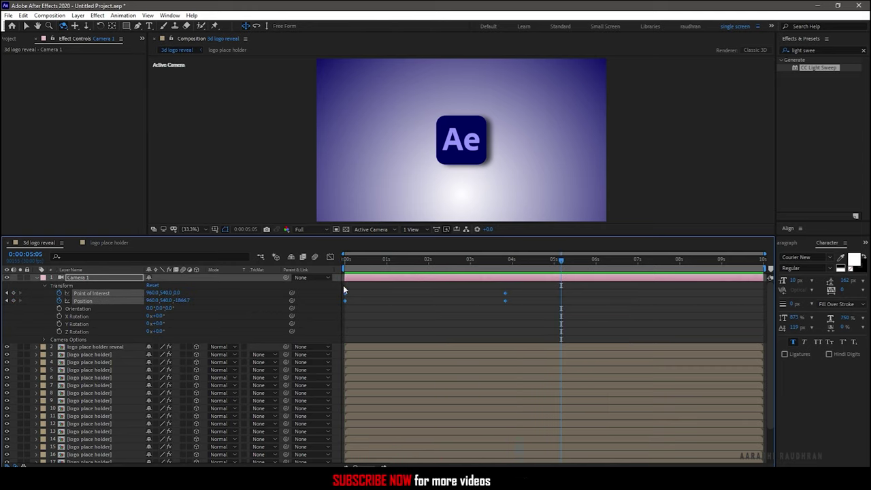
right_click(345, 292)
mouse_move(405, 404)
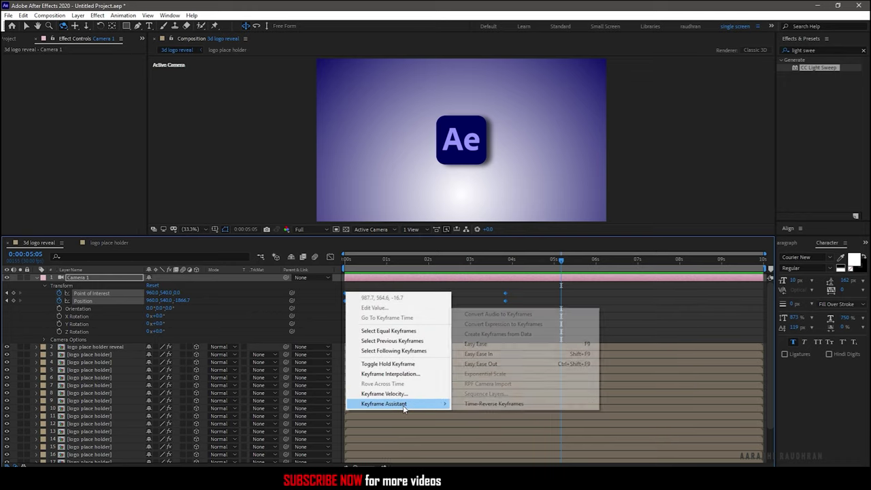
left_click(506, 344)
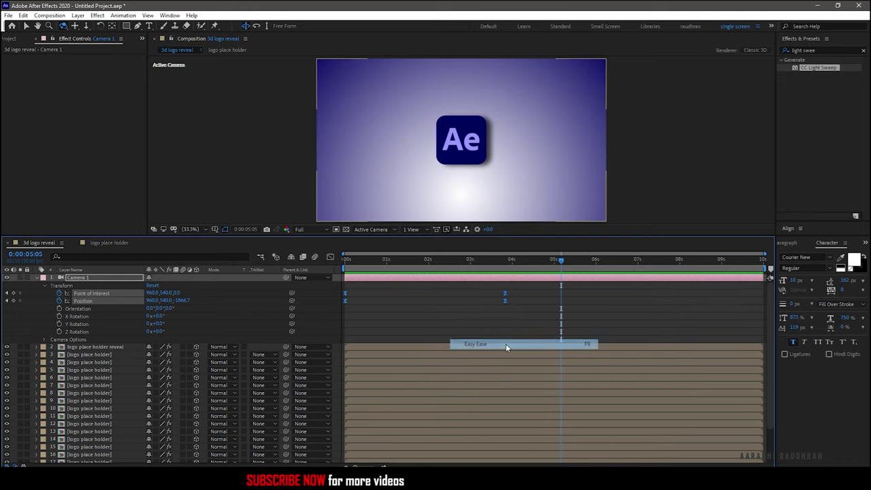
- Adjust the Position keyframes' curve in the Graph Editor and preview the eased camera move
left_click(330, 257)
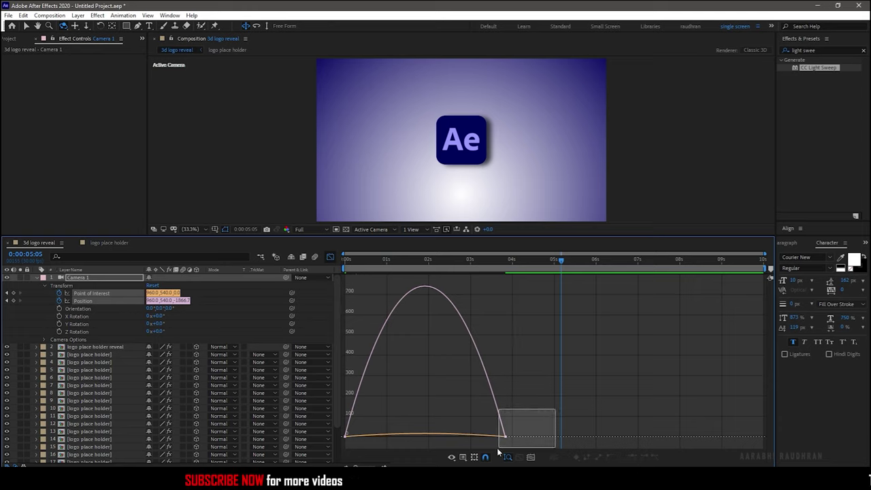
left_click_drag(498, 451, 413, 436)
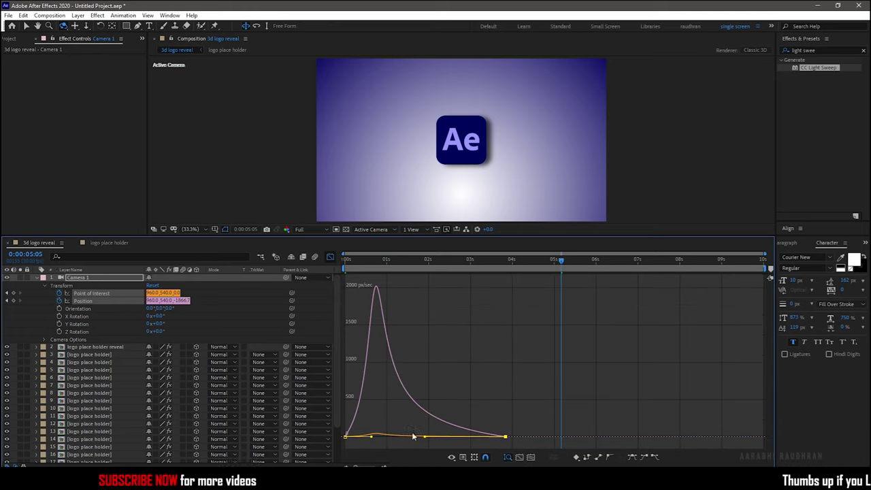
left_click(330, 258)
key("space")
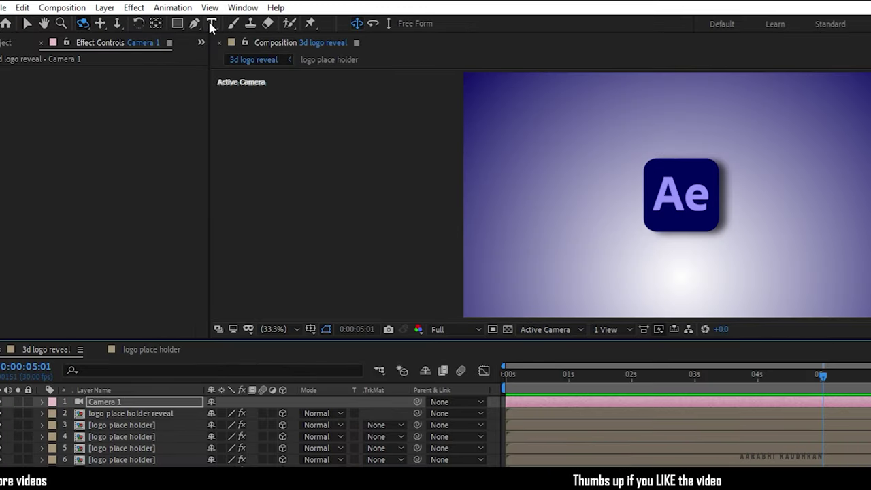
- Create an 'AFTER EFFECTS' text layer, enlarge it and give it a darker colour
left_click(211, 26)
left_click(626, 222)
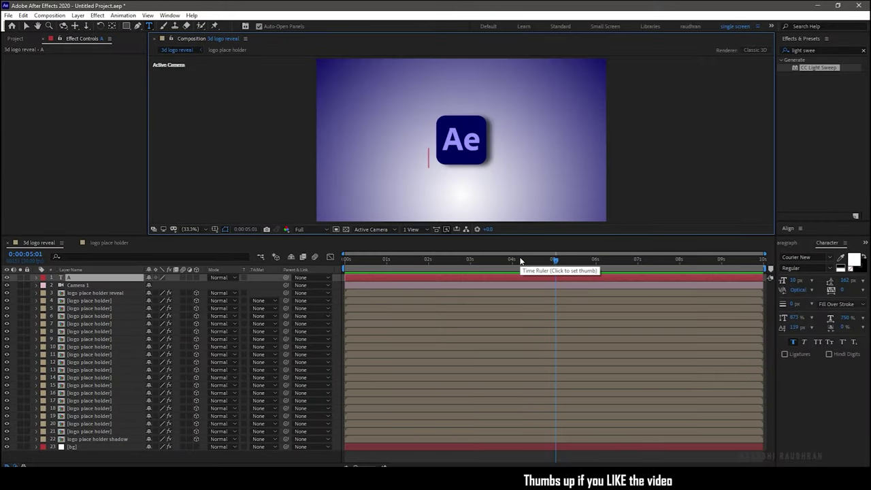
type("AFTER EFFECTS")
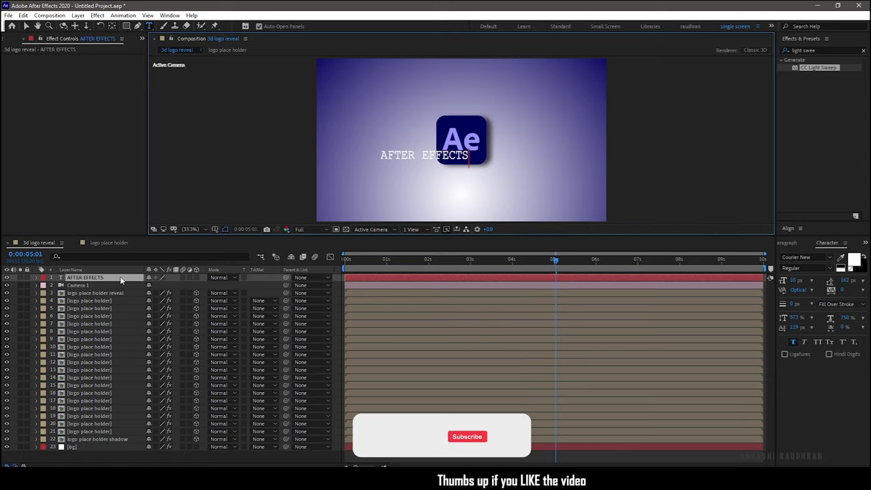
key("ctrl+a")
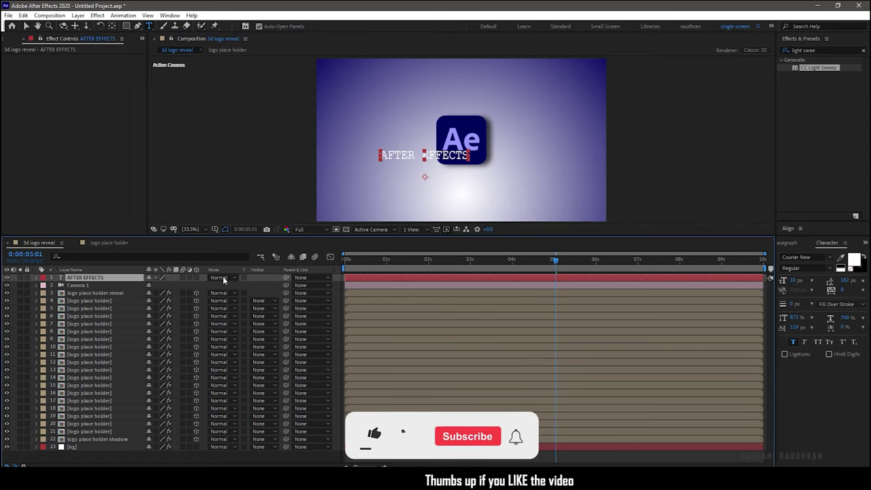
key("Up")
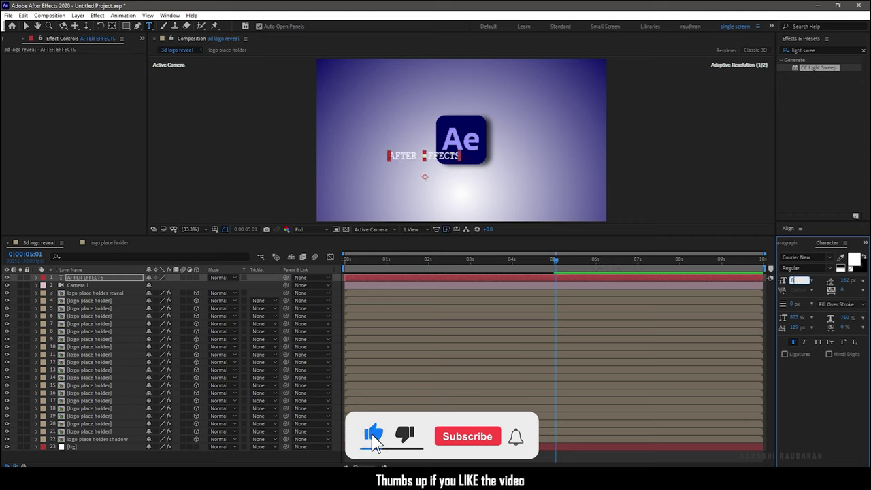
left_click(854, 261)
key("Return")
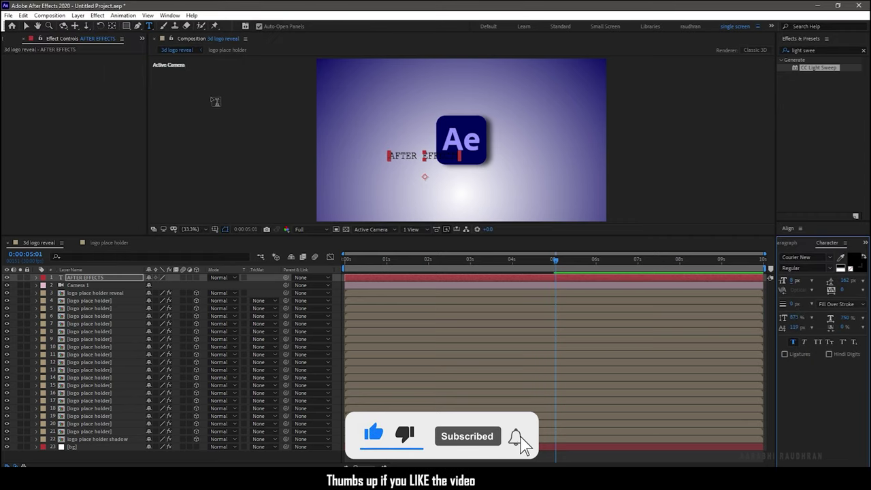
key("Escape")
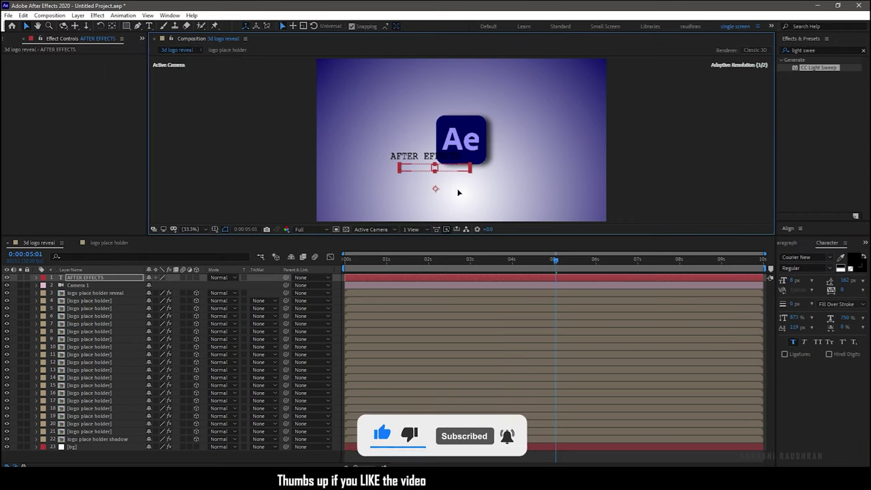
- Centre the text below the Ae logo and start its layer at about 4 seconds
left_click_drag(435, 166, 461, 178)
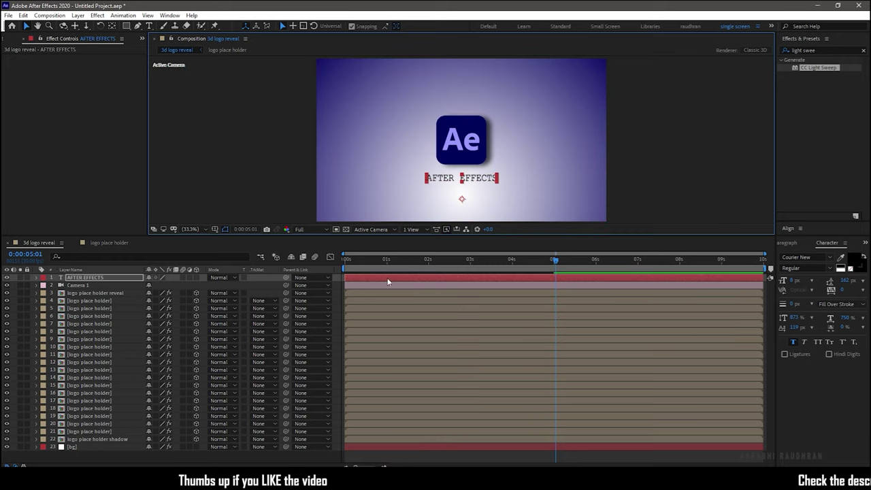
left_click_drag(388, 281, 597, 275)
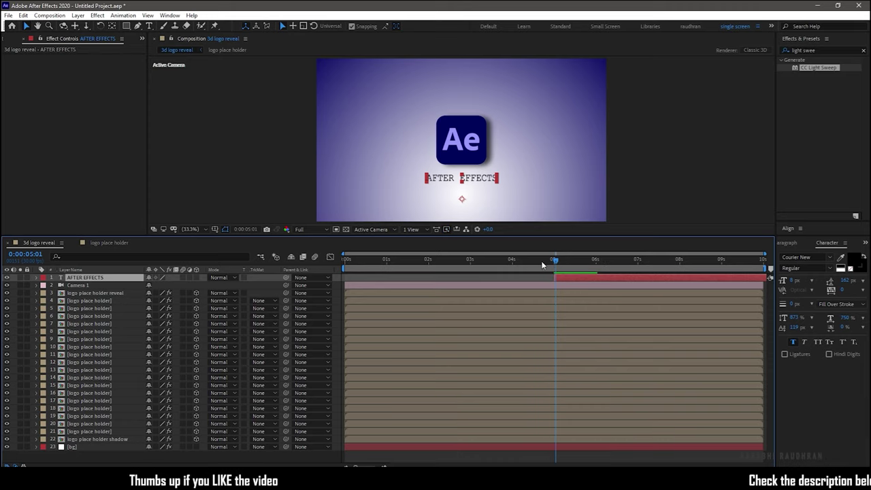
left_click(520, 260)
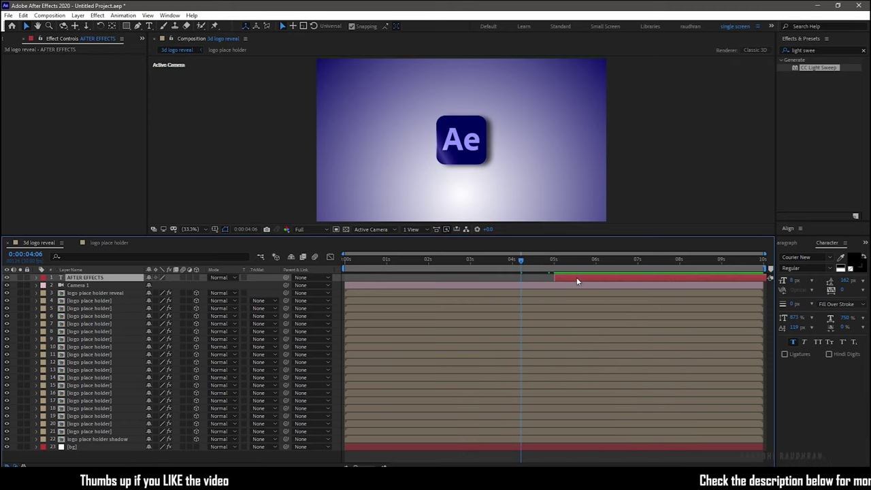
left_click_drag(576, 277, 541, 278)
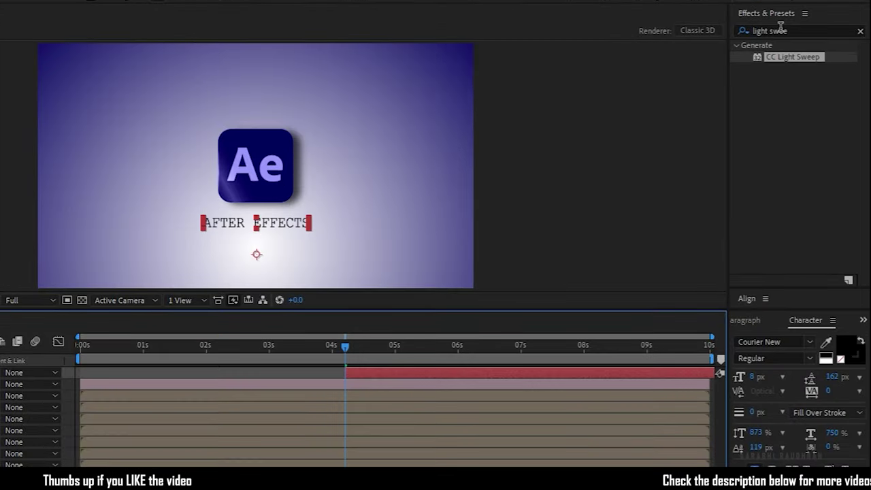
- Search Effects & Presets for 'type' and apply the Typewriter preset to the AFTER EFFECTS text
left_click(815, 47)
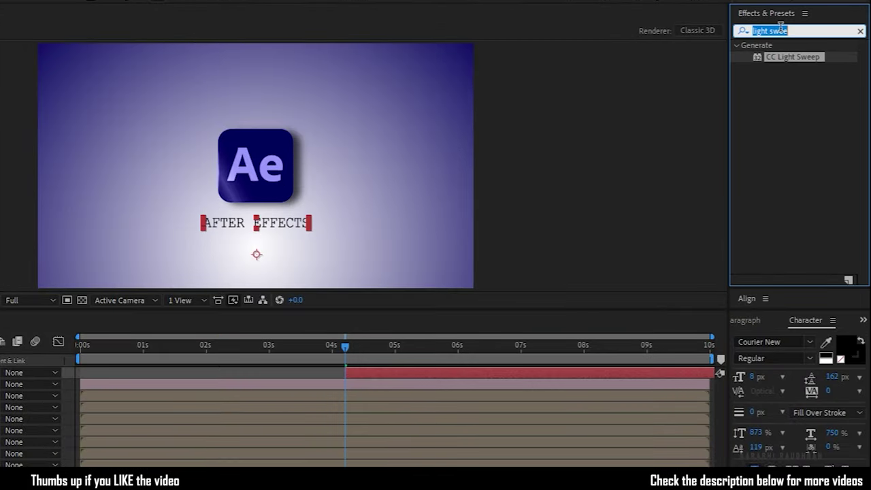
type("type")
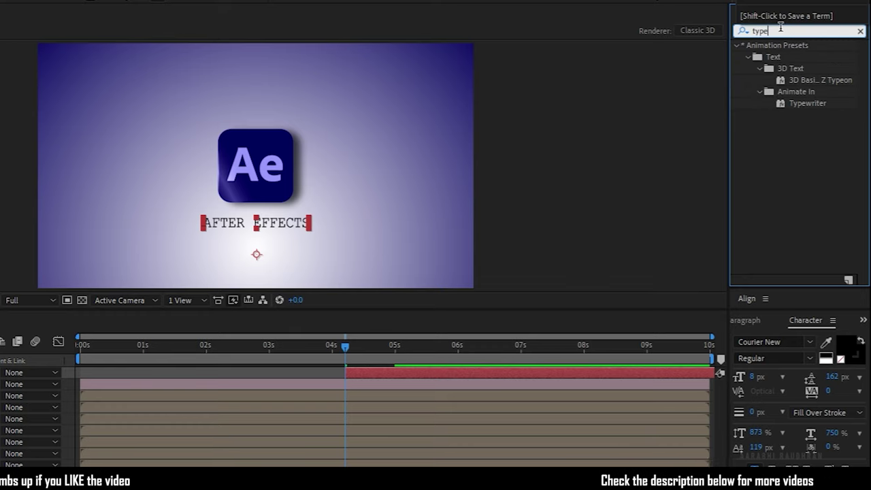
left_click_drag(804, 103, 571, 283)
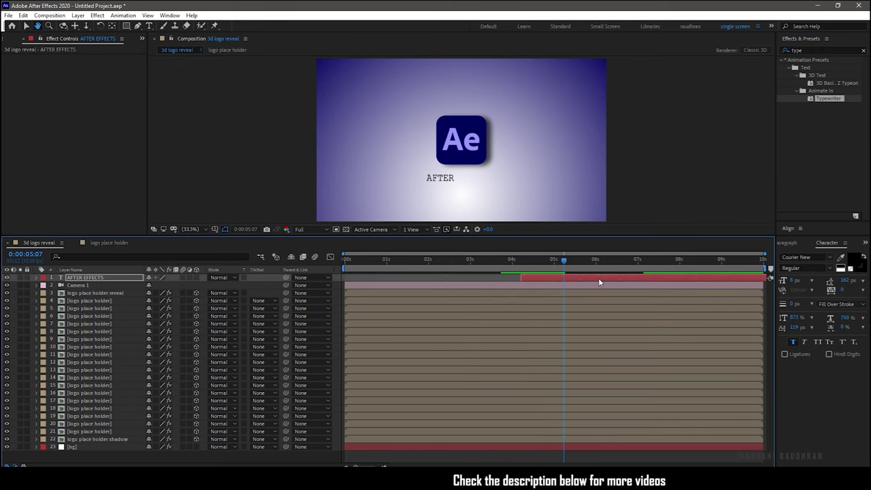
- Move the final Start keyframe and the layer earlier so typing runs about one second from near 3.6 s
key("u")
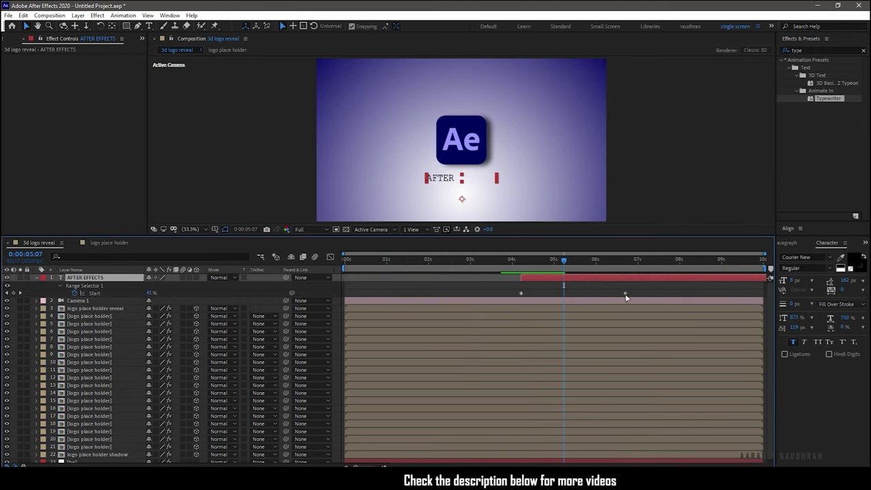
left_click_drag(626, 298, 558, 300)
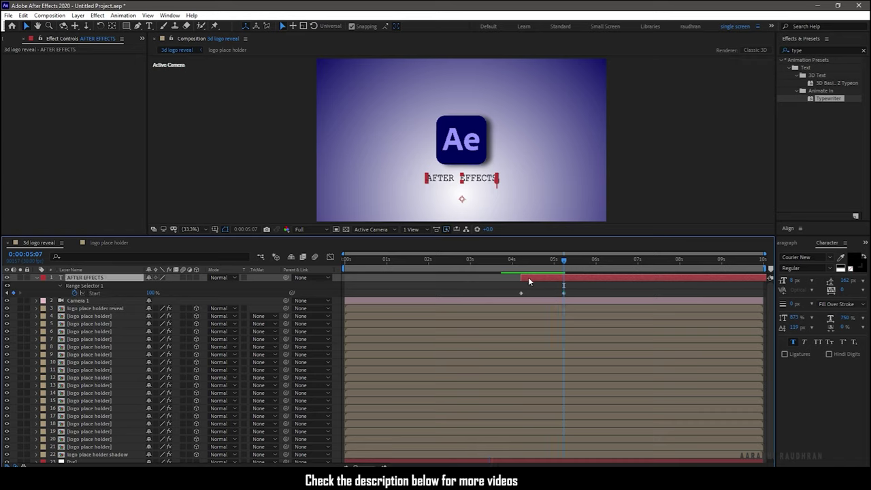
left_click_drag(528, 277, 509, 281)
left_click(462, 263)
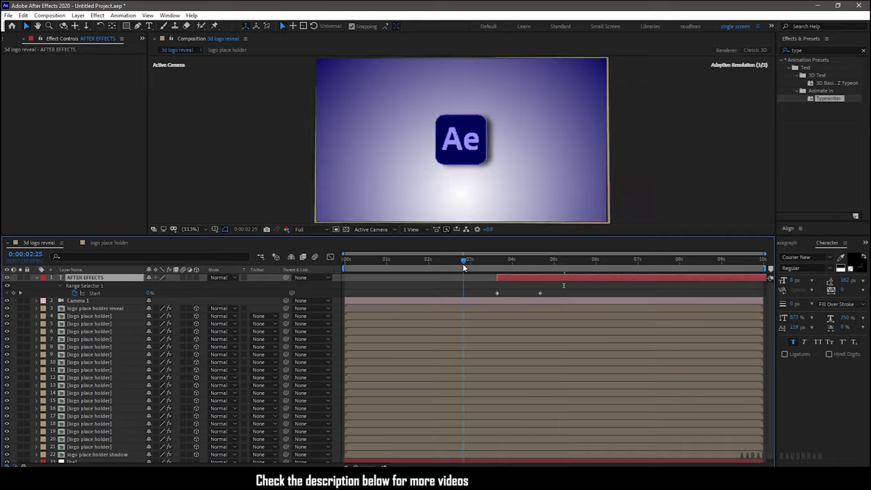